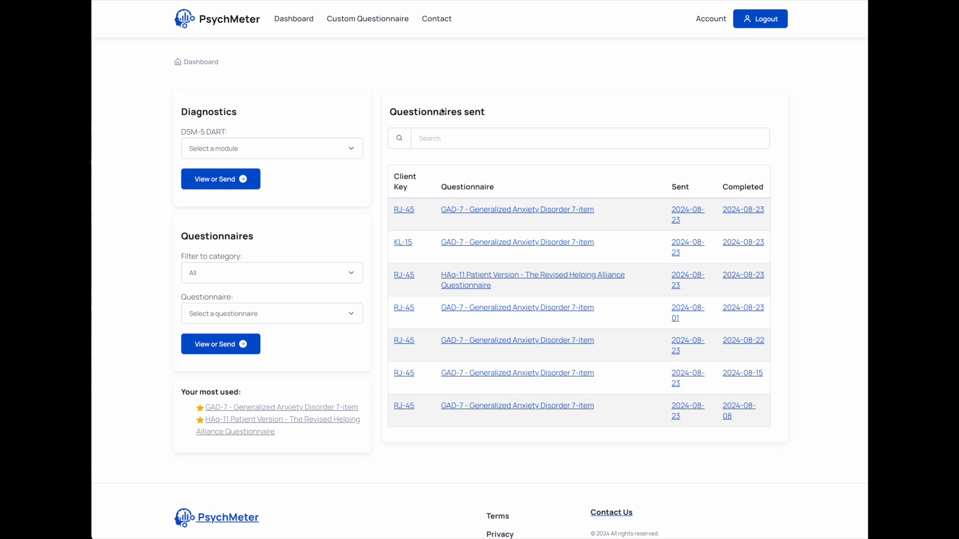
Open the custom questionnaires section and start creating a new questionnaire
left_click(359, 24)
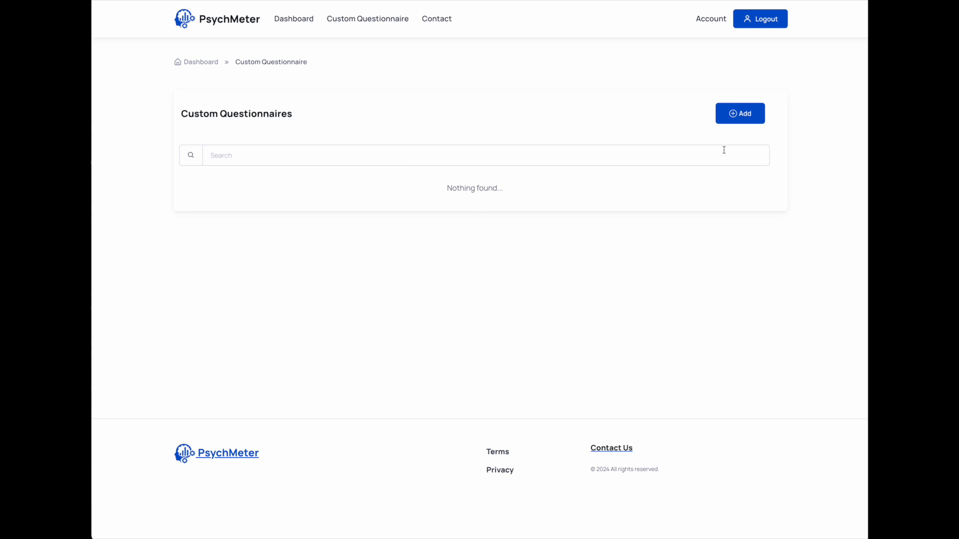
left_click(746, 115)
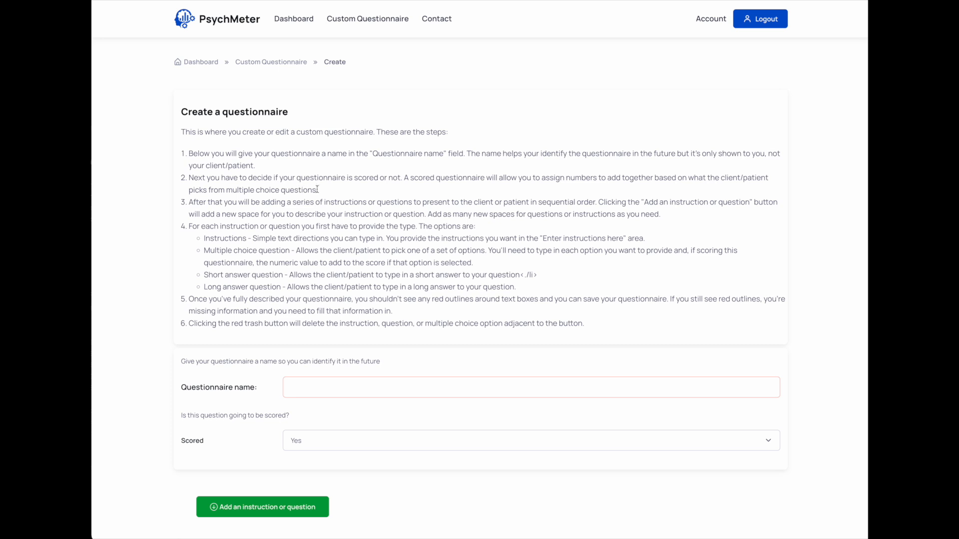
scroll(319, 199, "down", 3)
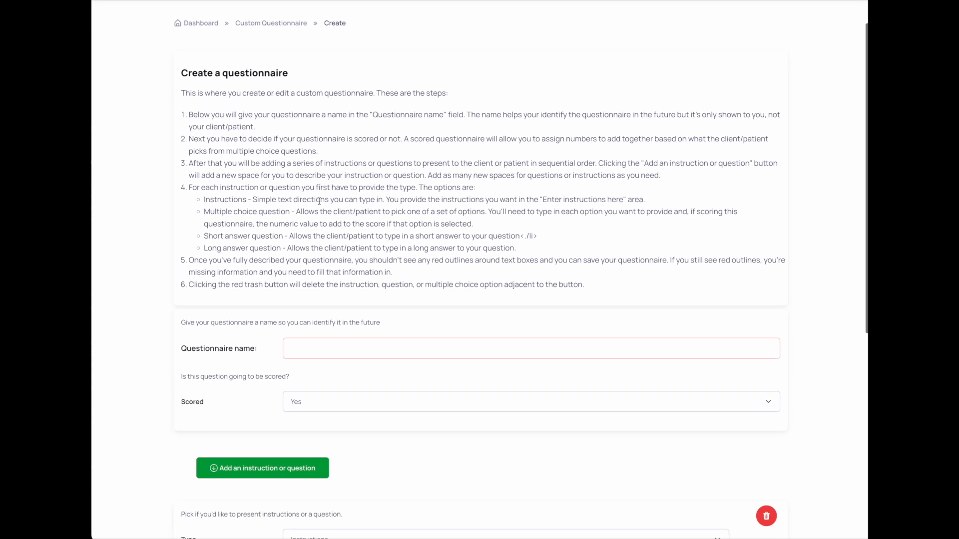
scroll(319, 200, "down", 3)
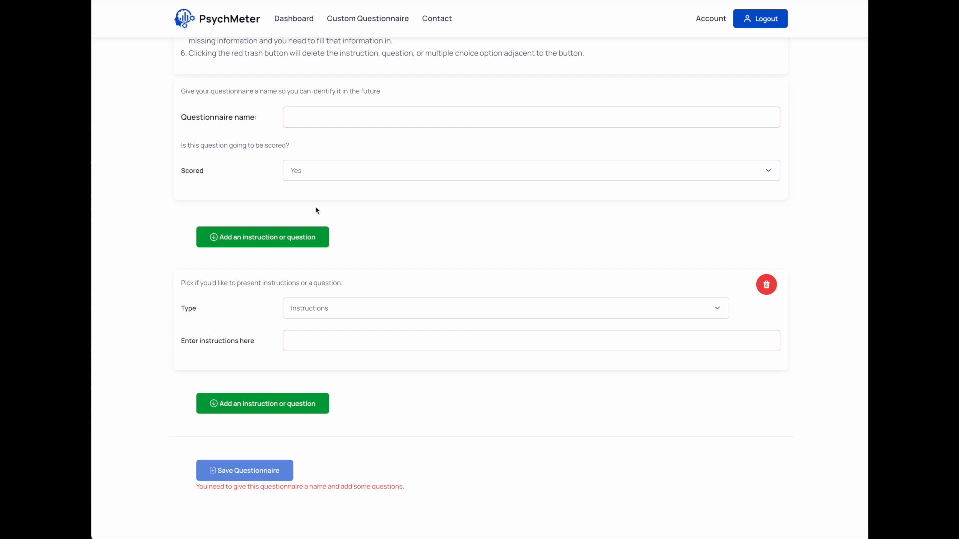
Name the questionnaire "My Custom Questionnaire", correcting the misspelled word, and keep Scored set to Yes
left_click(329, 118)
type("My Custom Questionnare")
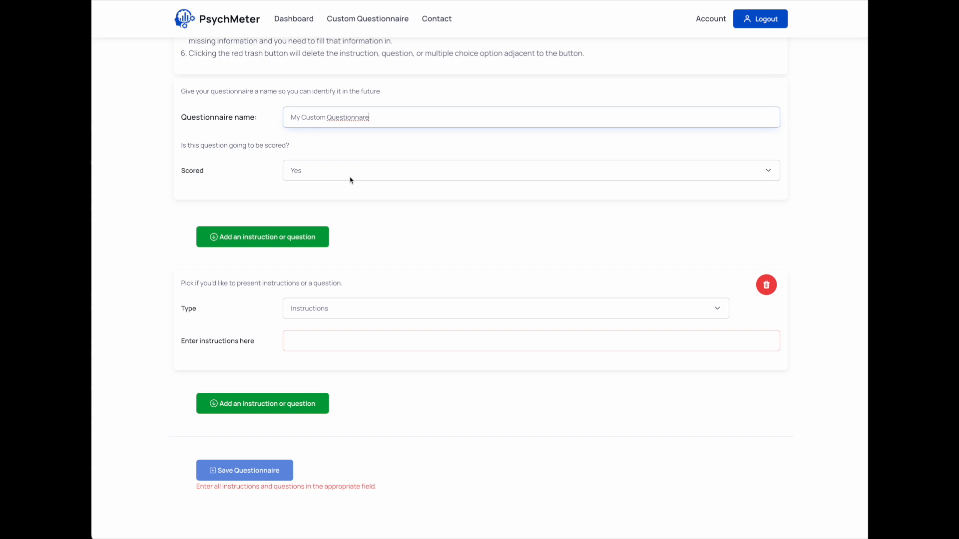
right_click(348, 107)
right_click(348, 115)
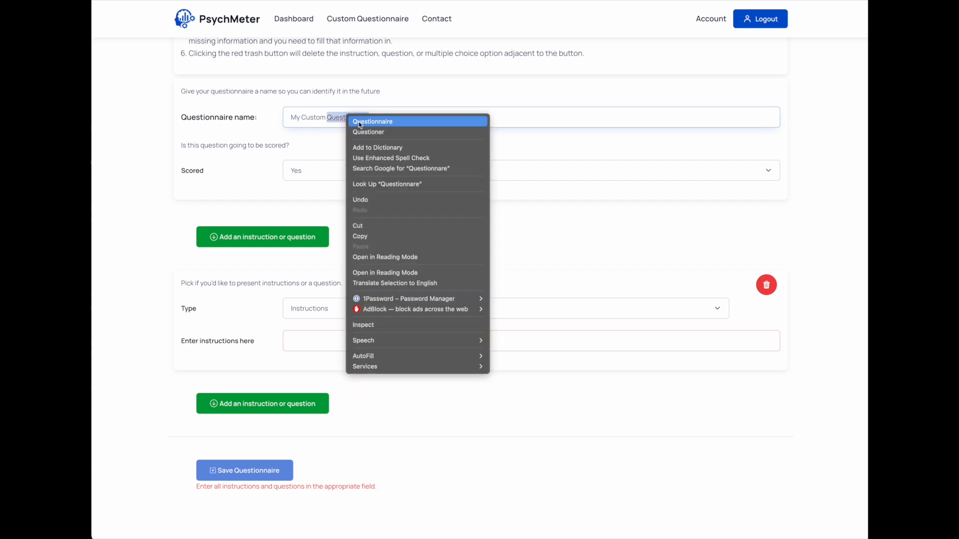
left_click(359, 122)
left_click(296, 171)
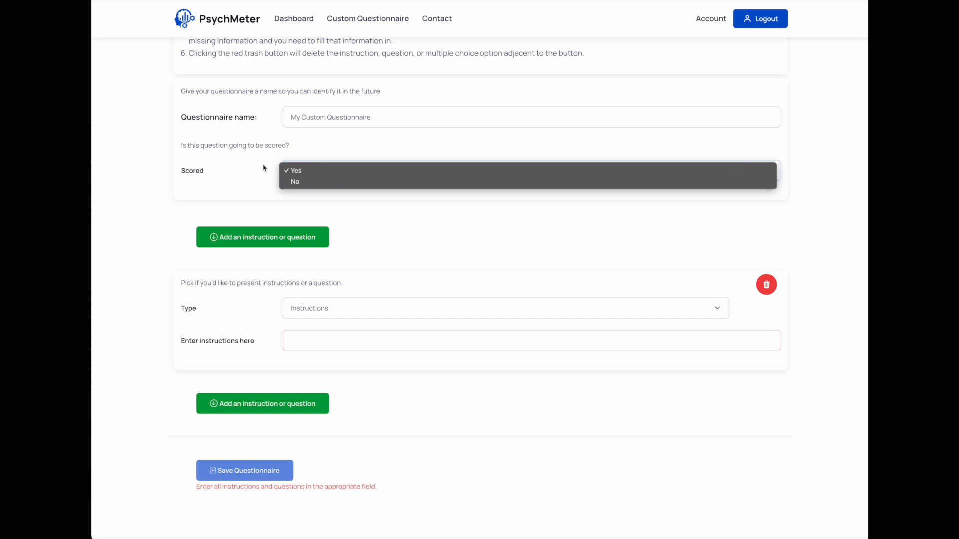
left_click(291, 171)
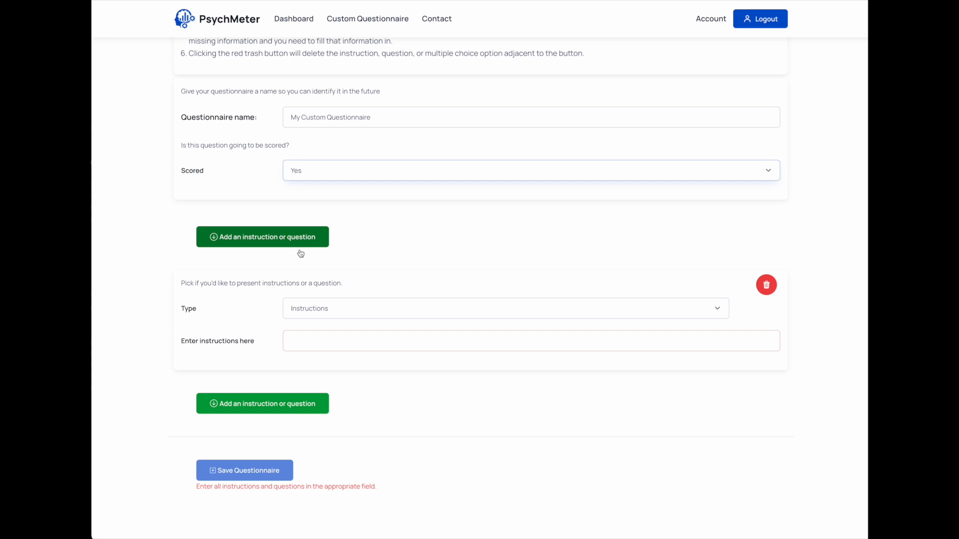
Fill in the first instructions entry with "Please answer these questions regarding your experience the last 2 weeks"
left_click(329, 340)
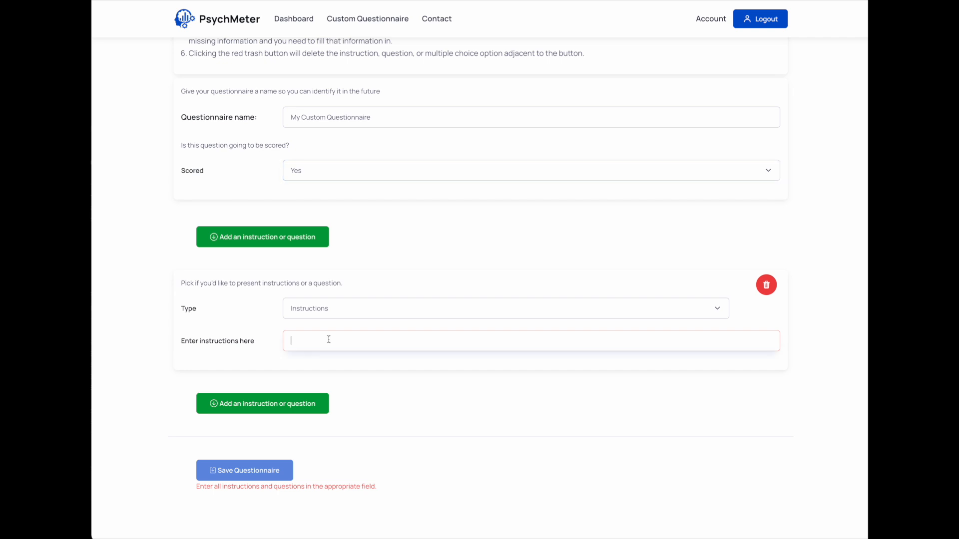
type("Please a")
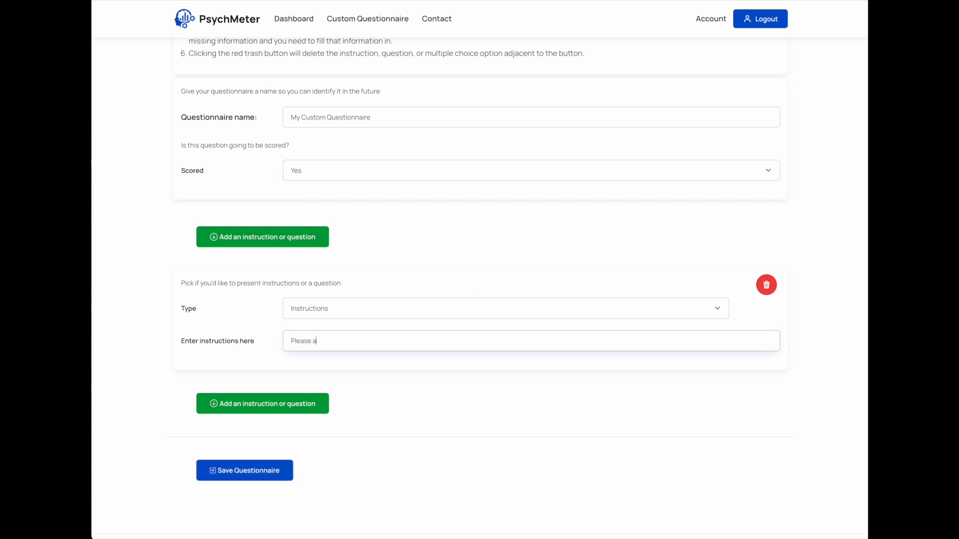
type("nswer these questions regarding")
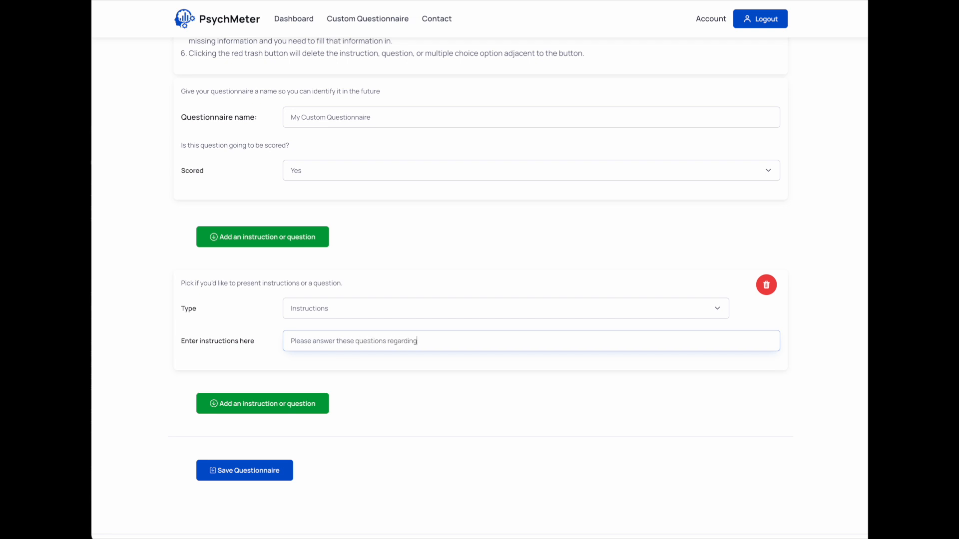
type(" your experience the last 2 weeks")
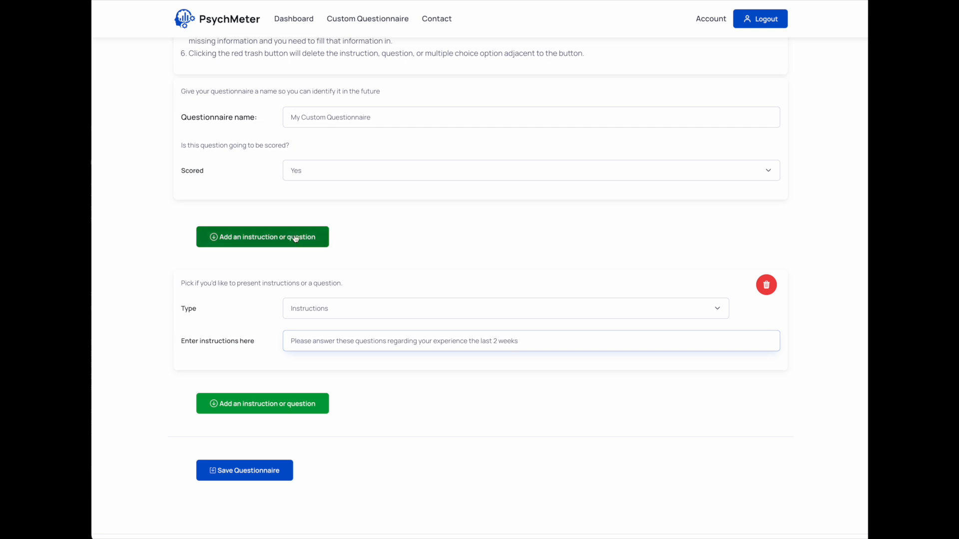
Add a second entry after the instructions and set its type to Multiple choice question
left_click(255, 402)
scroll(433, 364, "down", 2)
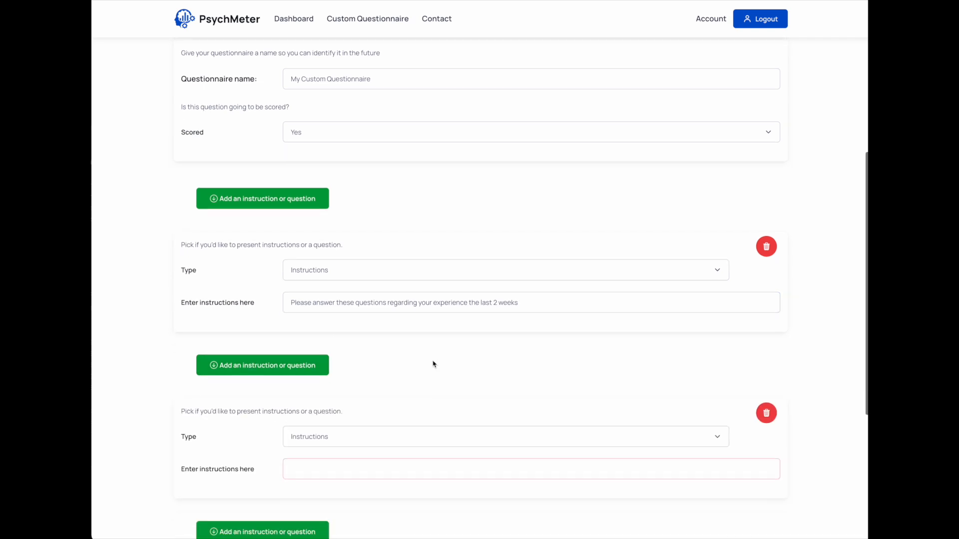
scroll(434, 364, "down", 2)
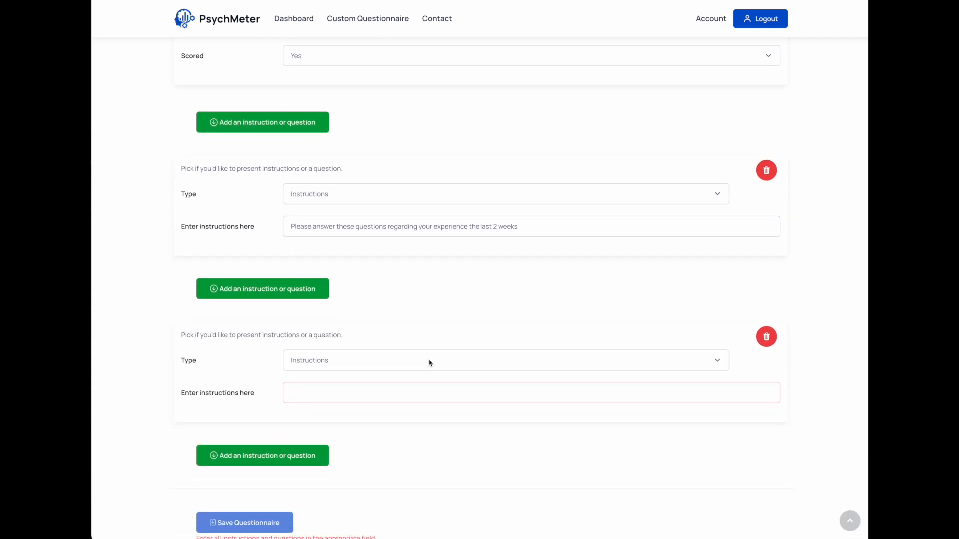
left_click(324, 364)
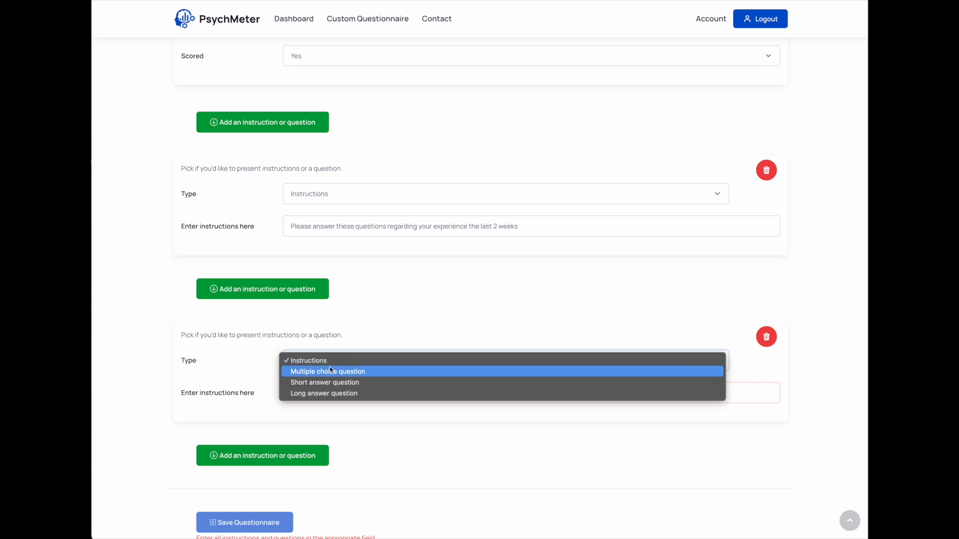
left_click(330, 373)
scroll(329, 373, "down", 1)
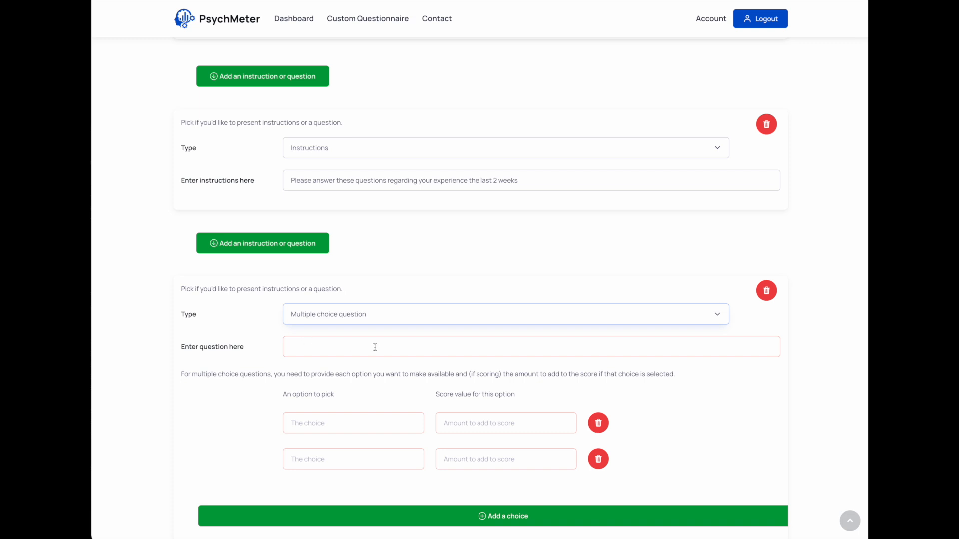
Examine the option and score value fields of the multiple choice question
left_click(344, 420)
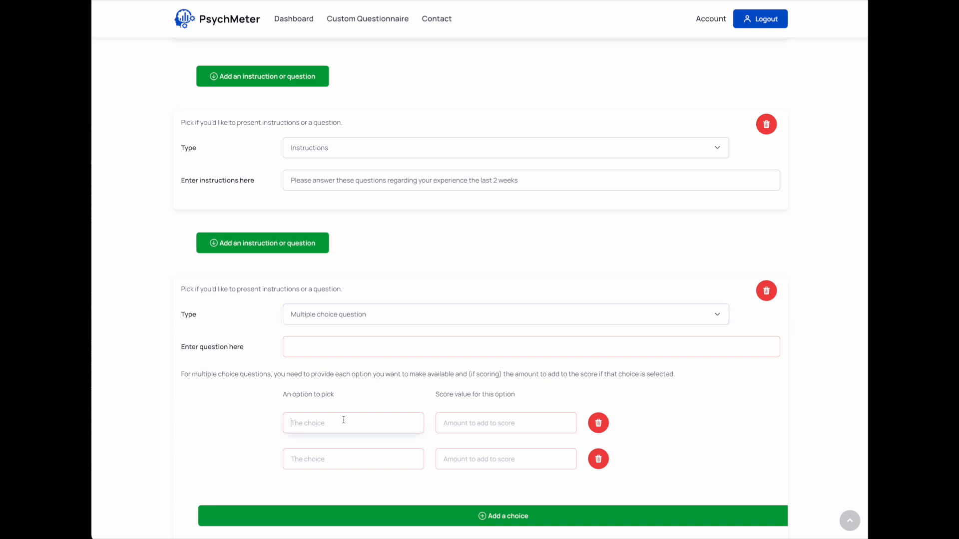
left_click(333, 459)
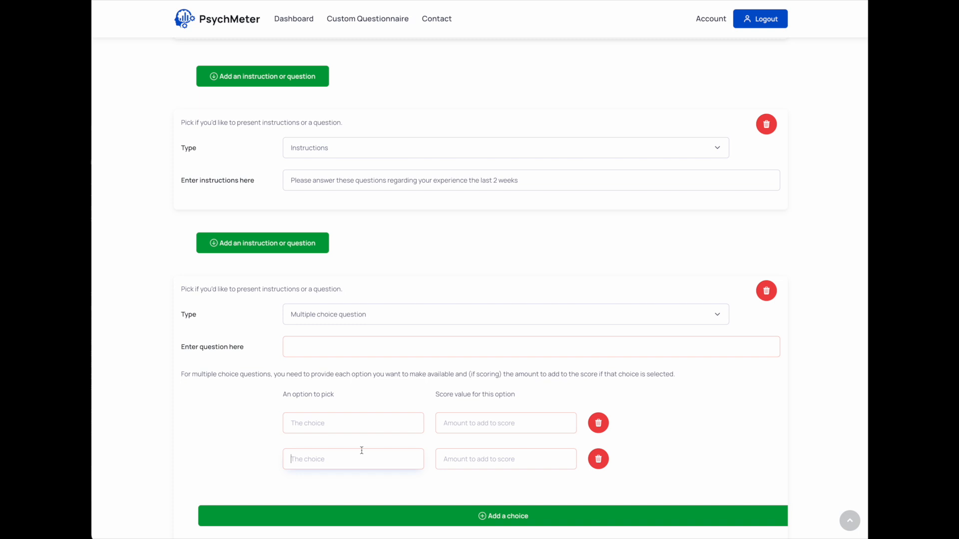
left_click(529, 425)
left_click(511, 457)
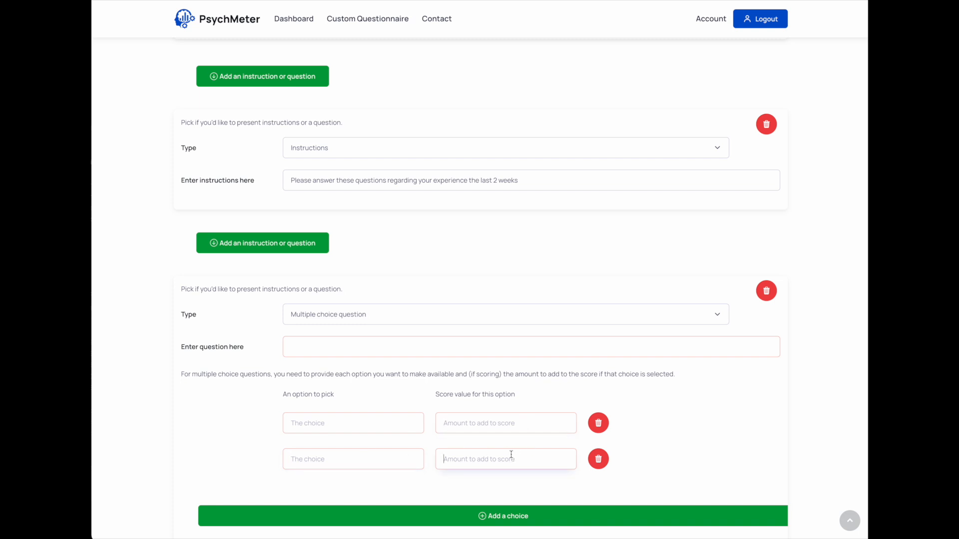
Switch the questionnaire's Scored setting to No, check the choice fields, and set it back to Yes
scroll(488, 387, "up", 2)
left_click(377, 98)
left_click(359, 107)
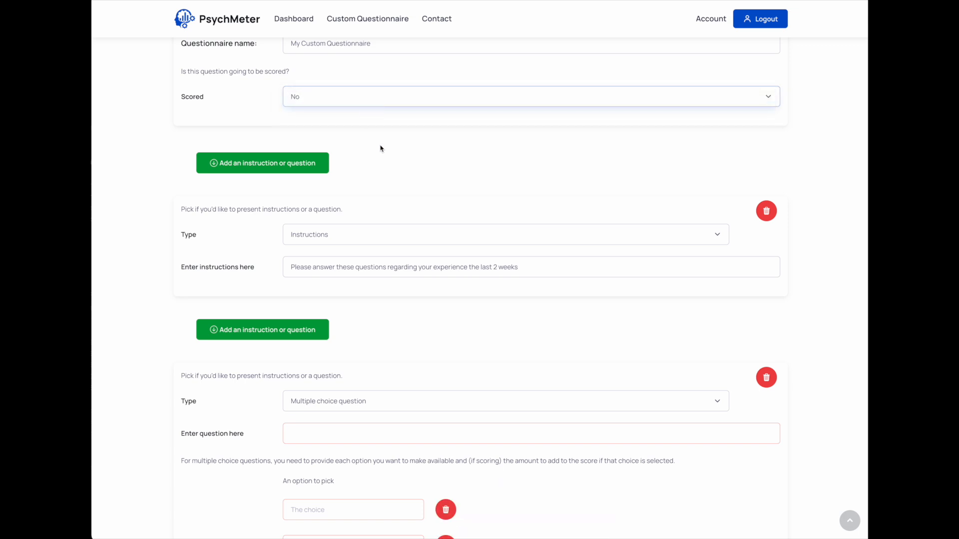
scroll(422, 243, "down", 3)
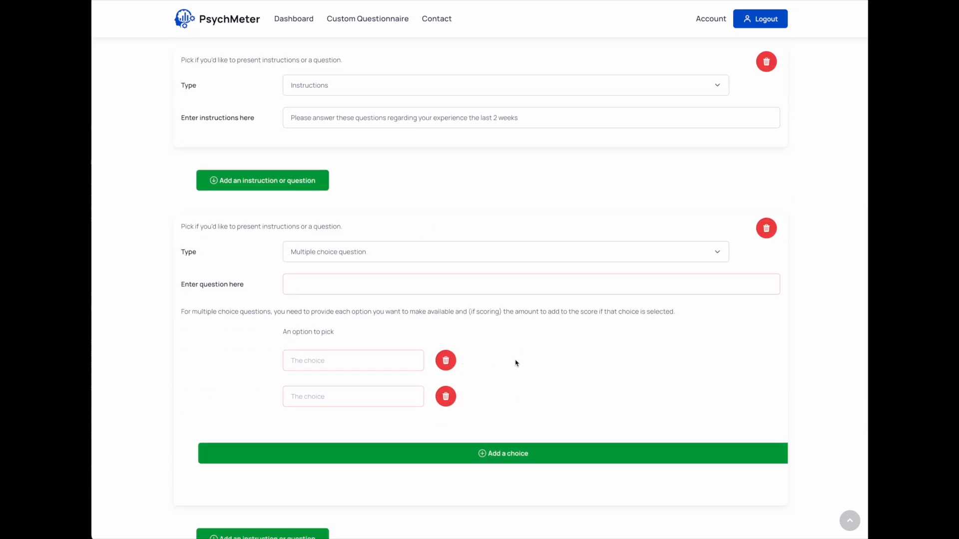
scroll(477, 385, "up", 3)
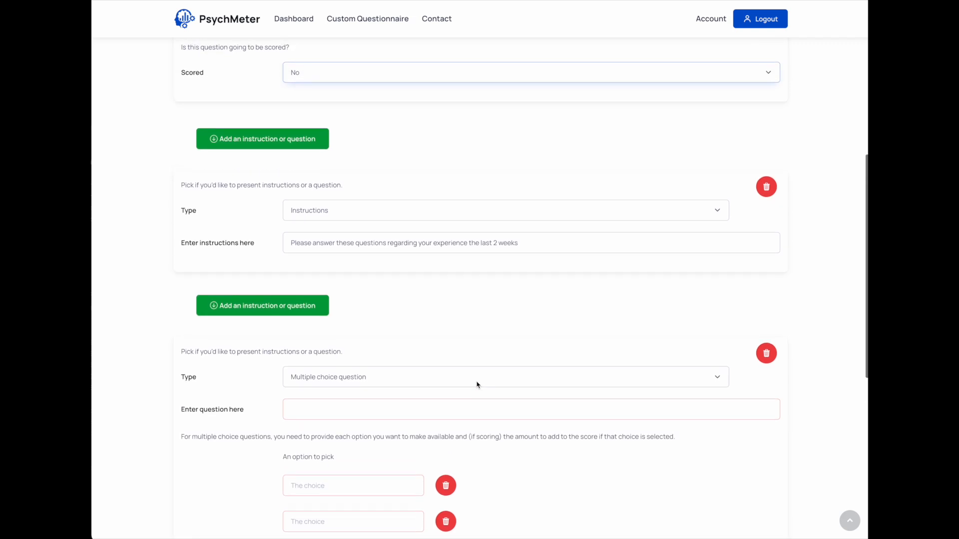
left_click(427, 75)
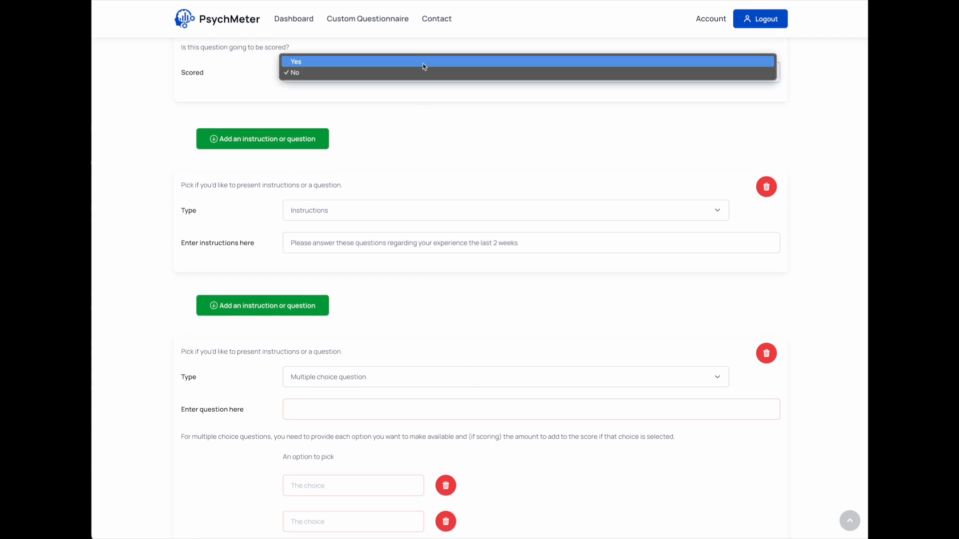
left_click(422, 63)
Delete the empty multiple choice question that follows the instructions
scroll(558, 282, "down", 2)
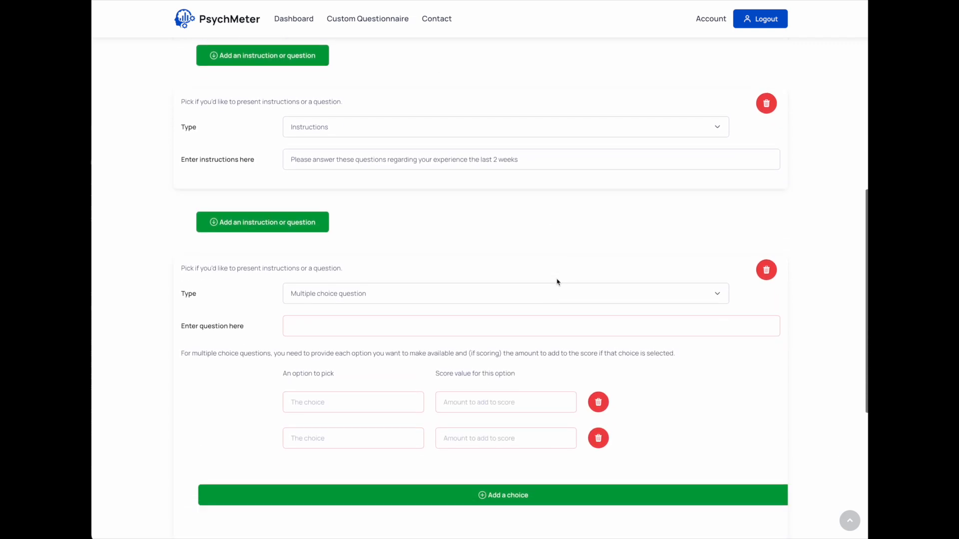
left_click(767, 271)
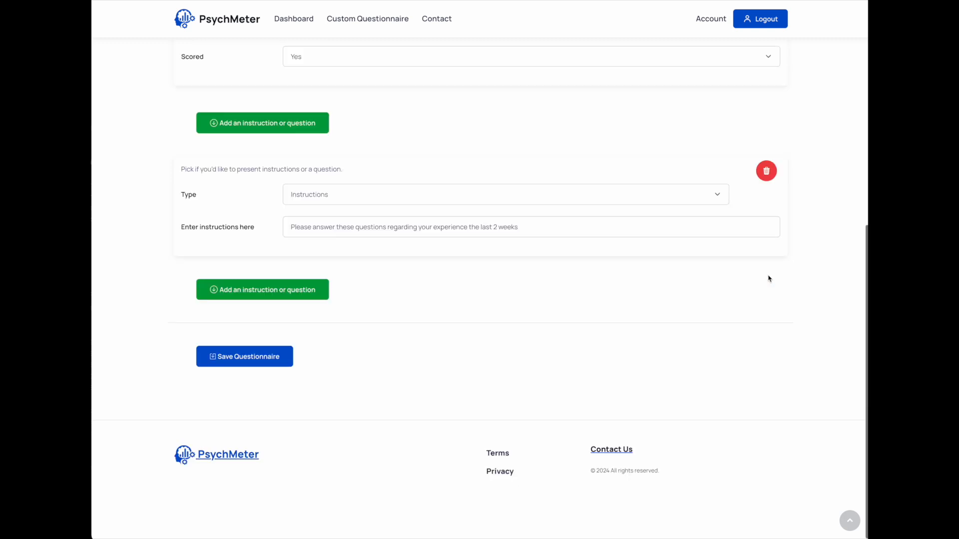
Add a new entry below the instructions with the type Multiple choice question
left_click(298, 292)
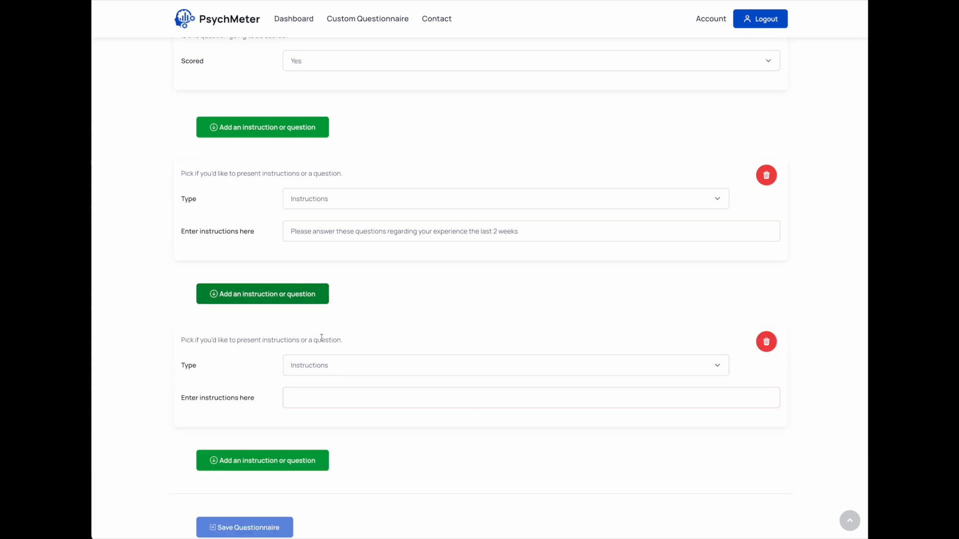
left_click(322, 368)
left_click(320, 377)
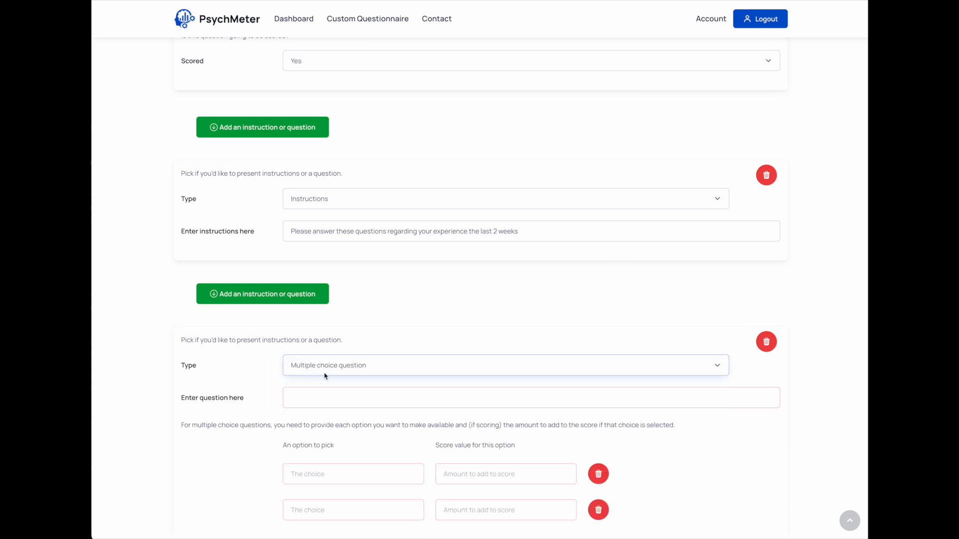
Delete the second choice row of the multiple choice question and add two new choice rows
scroll(364, 375, "down", 3)
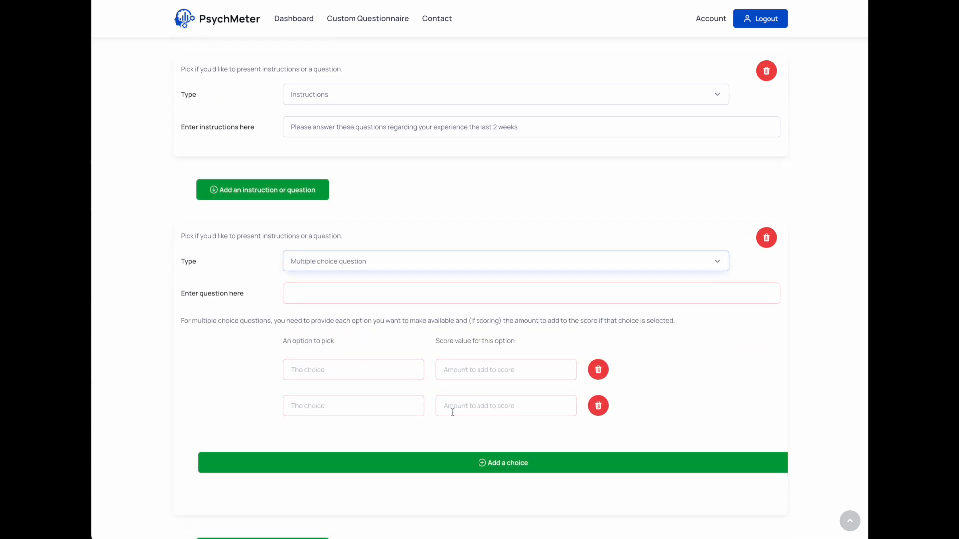
left_click(598, 407)
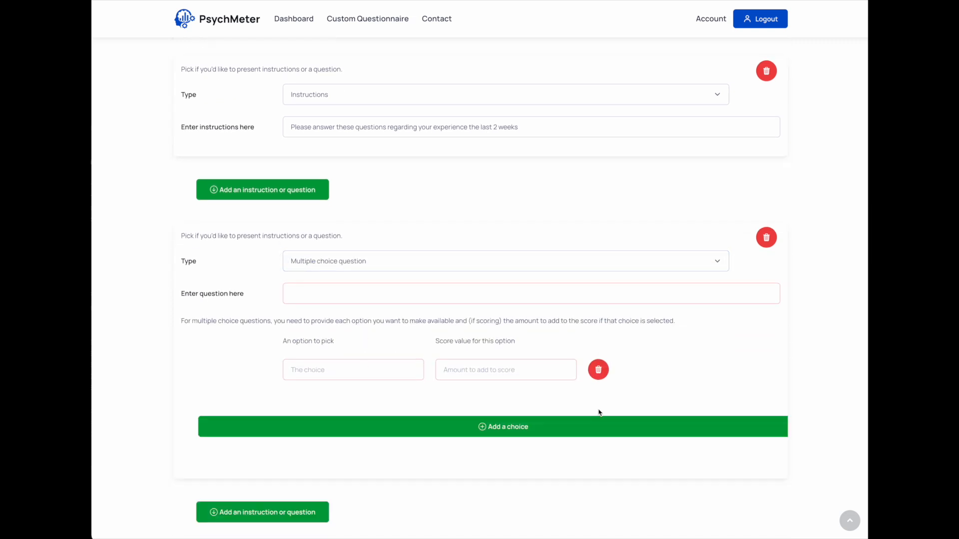
left_click(483, 427)
left_click(482, 463)
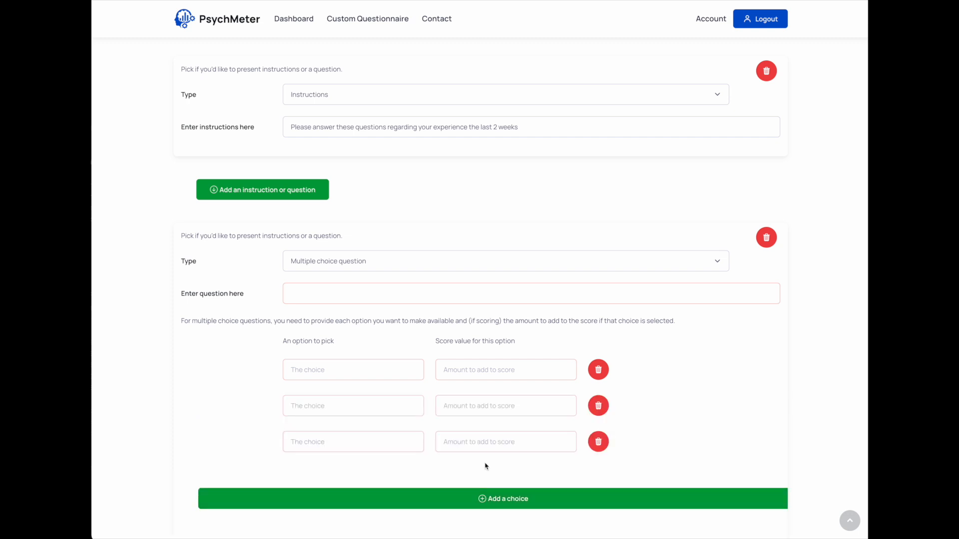
Enter "How do you feel?" as the text of the multiple choice question
left_click(337, 290)
type("How do you")
type(" feel today")
double_click(346, 294)
key("BackSpace")
key("BackSpace")
Name the three answer choices Poor, Good and Excellent, in that order
left_click(342, 368)
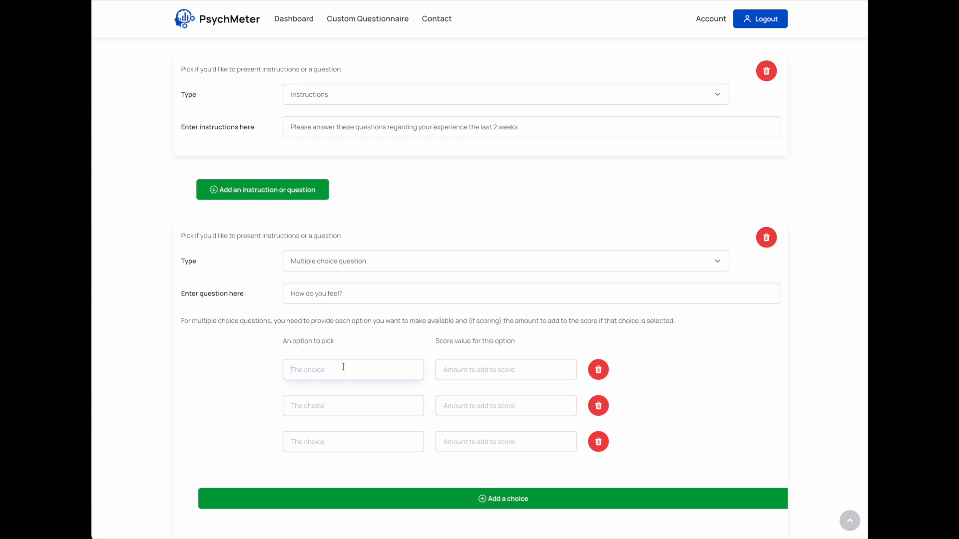
type("Poor")
left_click(335, 403)
type("Good")
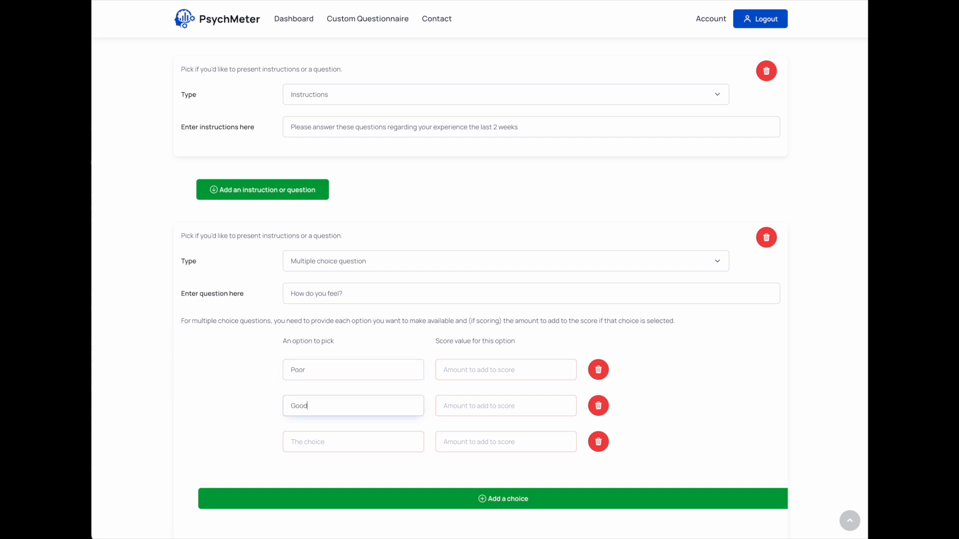
left_click(325, 438)
type("Ex")
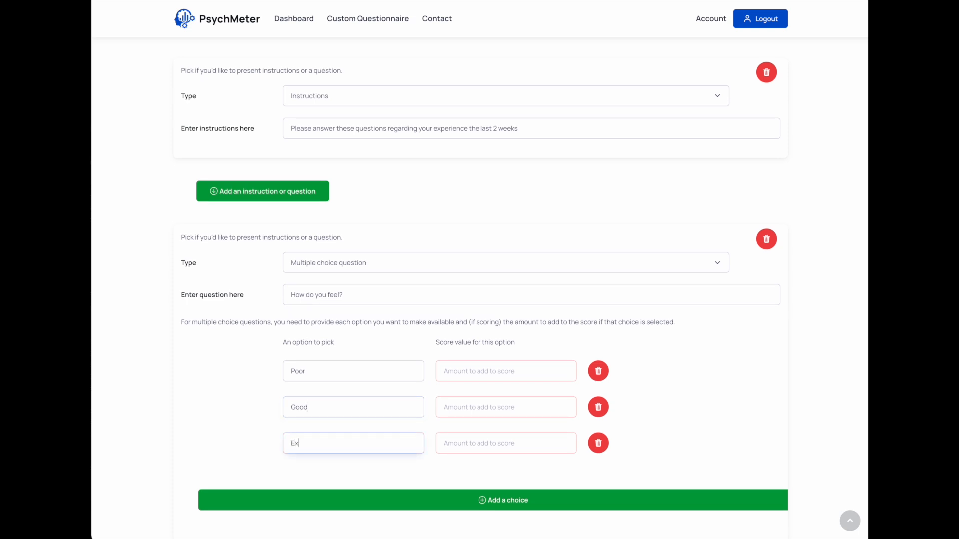
Assign score values of 0 to Poor, 1 to Good and 2 to Excellent
left_click(524, 371)
type("1")
key("BackSpace")
type("01")
left_click(472, 436)
type("2")
scroll(694, 385, "down", 1)
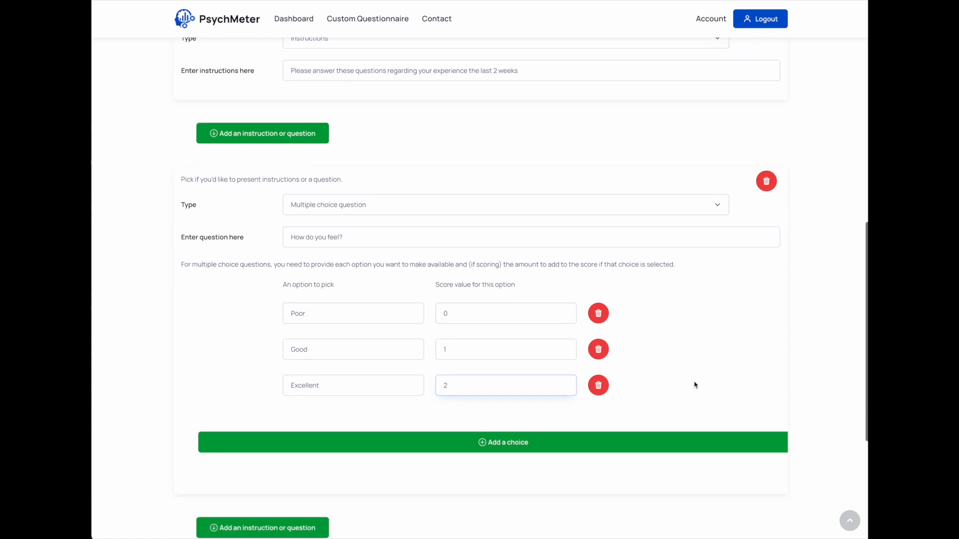
scroll(692, 385, "down", 1)
scroll(625, 424, "down", 1)
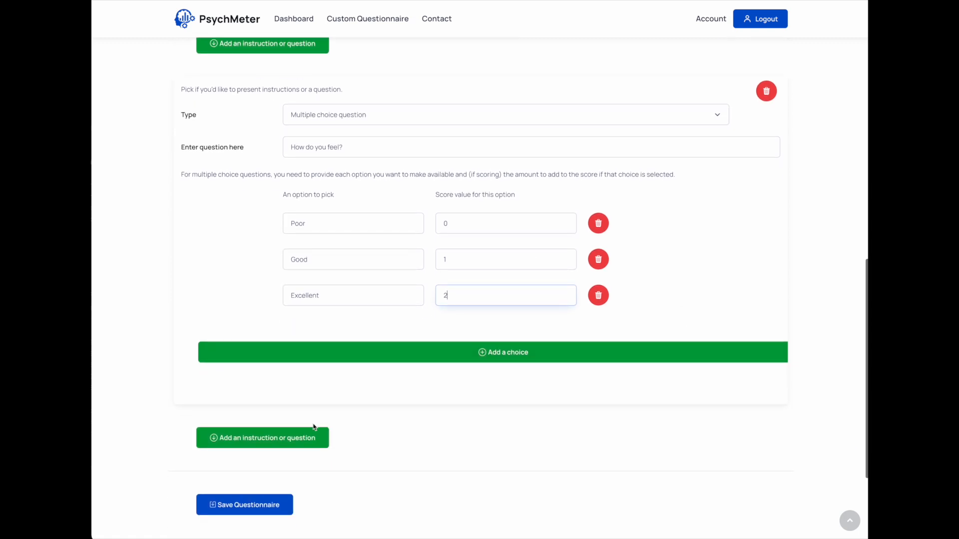
Add a short answer question below the first multiple choice question with the text "Why?"
left_click(277, 440)
scroll(354, 422, "down", 3)
left_click(349, 368)
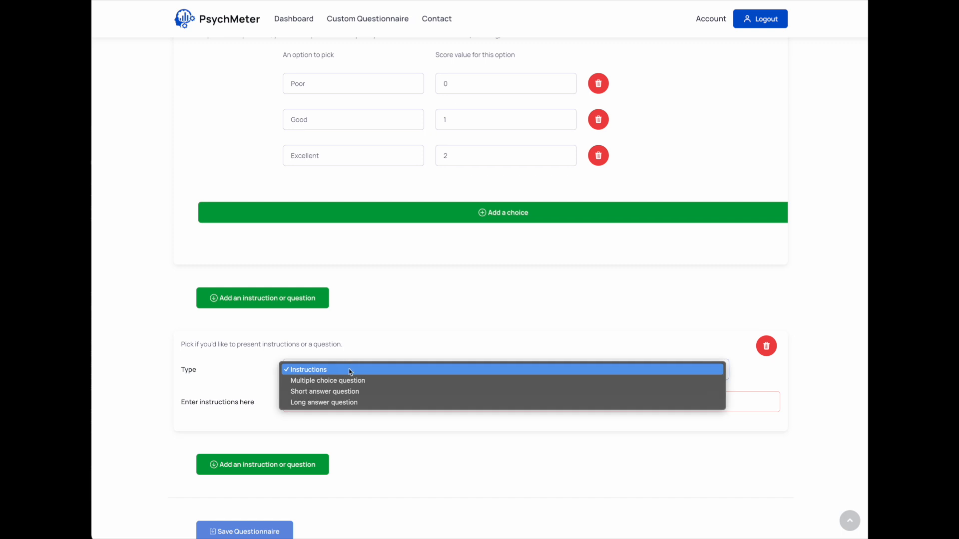
left_click(343, 392)
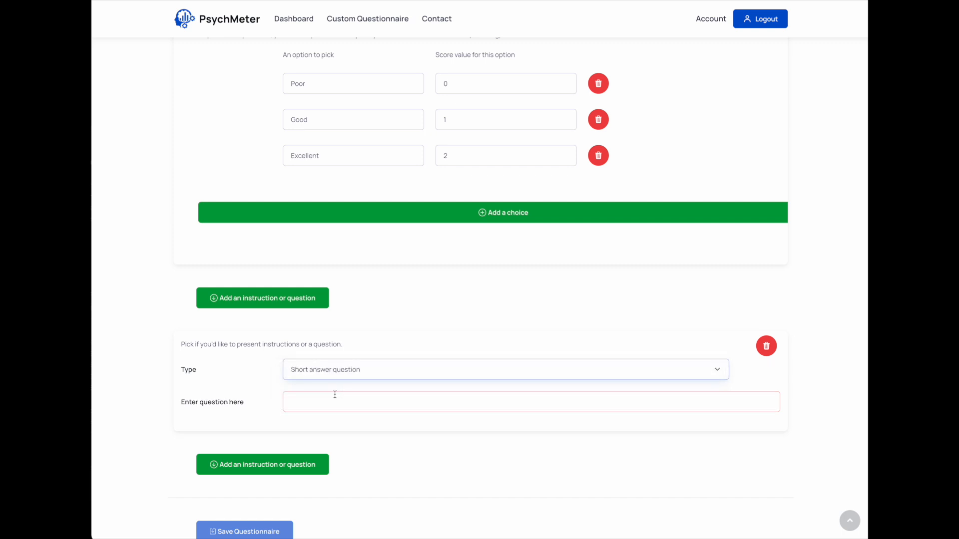
left_click(338, 399)
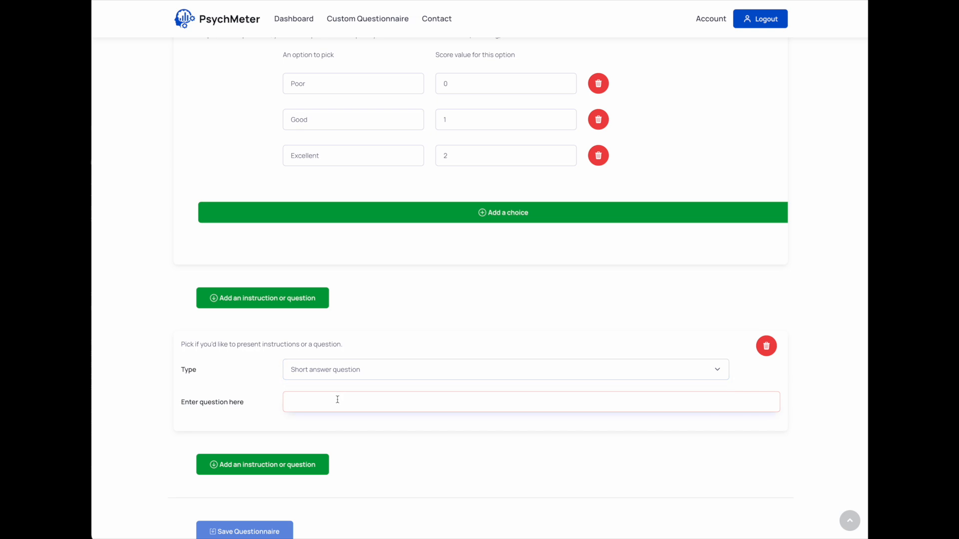
type("Why?")
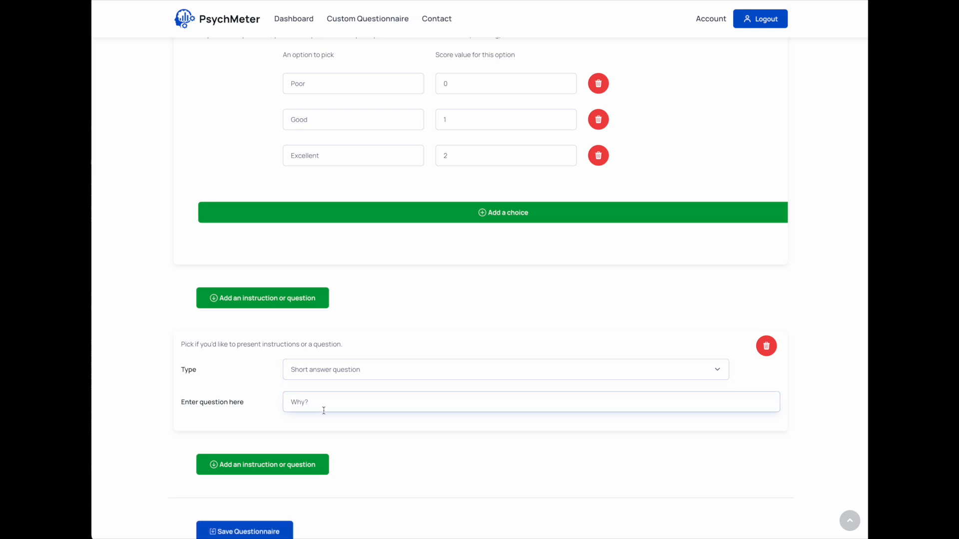
Add a second multiple choice question with the text "How do you think you'll feel the next two weeks?"
left_click(300, 463)
scroll(309, 440, "down", 2)
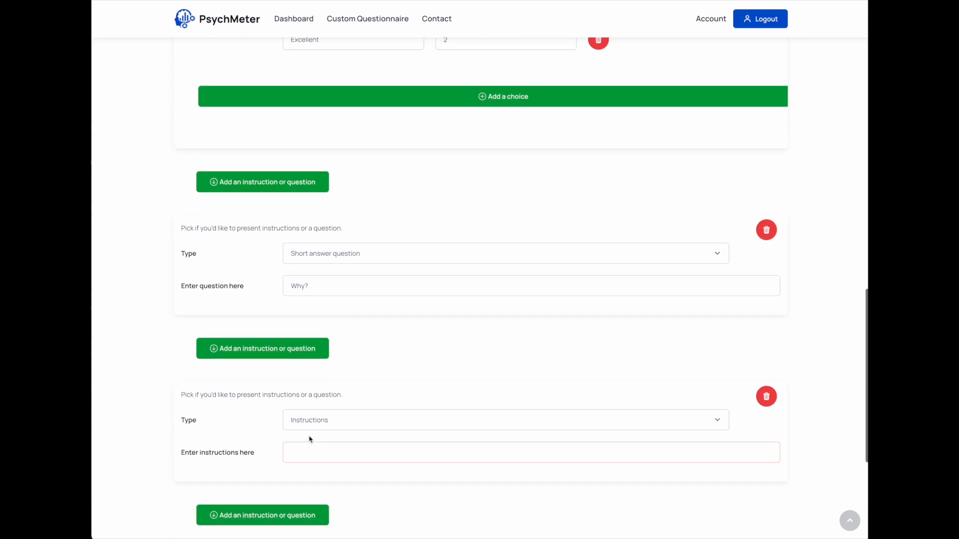
left_click(350, 424)
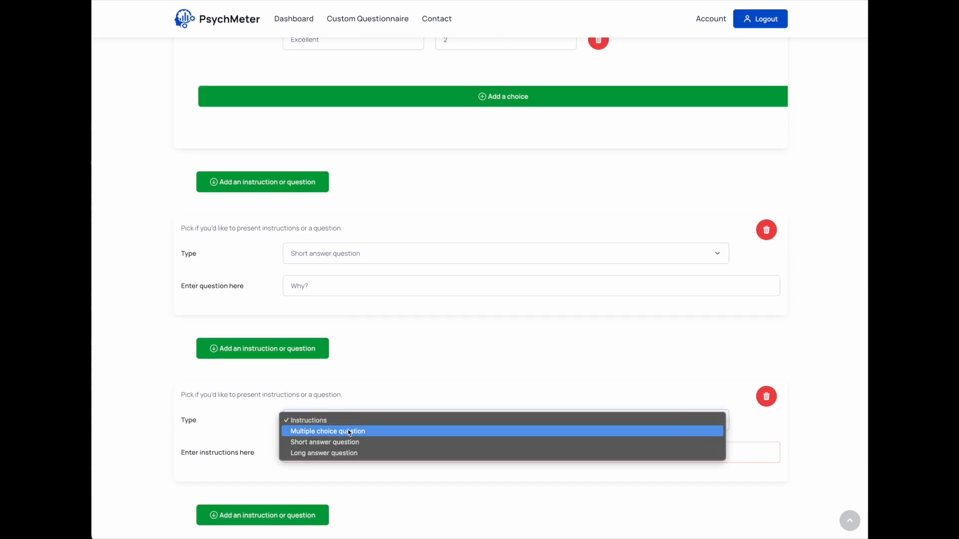
left_click(348, 431)
scroll(344, 415, "down", 2)
left_click(341, 401)
type("How do you think y")
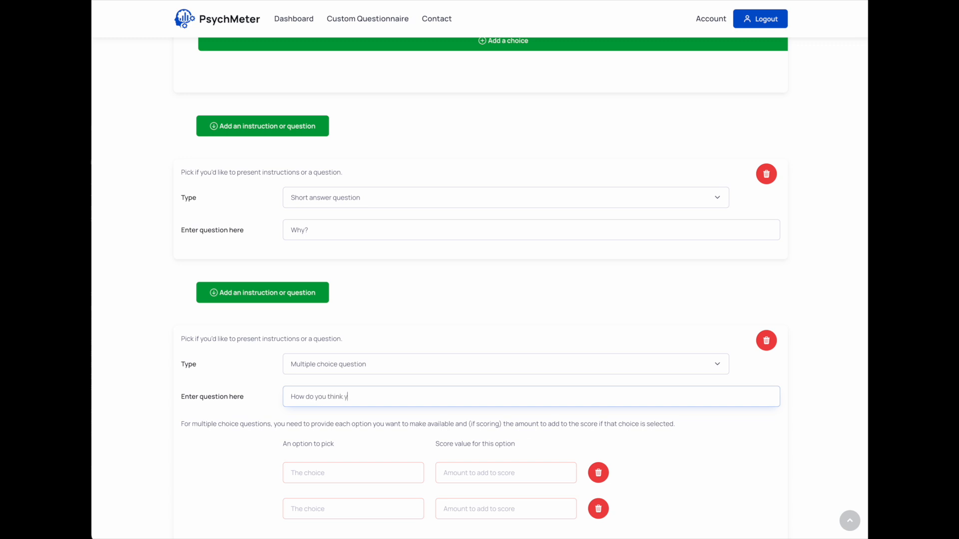
type("ou'll feel teh n next two weeks?")
Give the second multiple choice question three answer choices named Poor, Good and Excellent, adding the missing third choice row
scroll(328, 460, "down", 1)
left_click(342, 416)
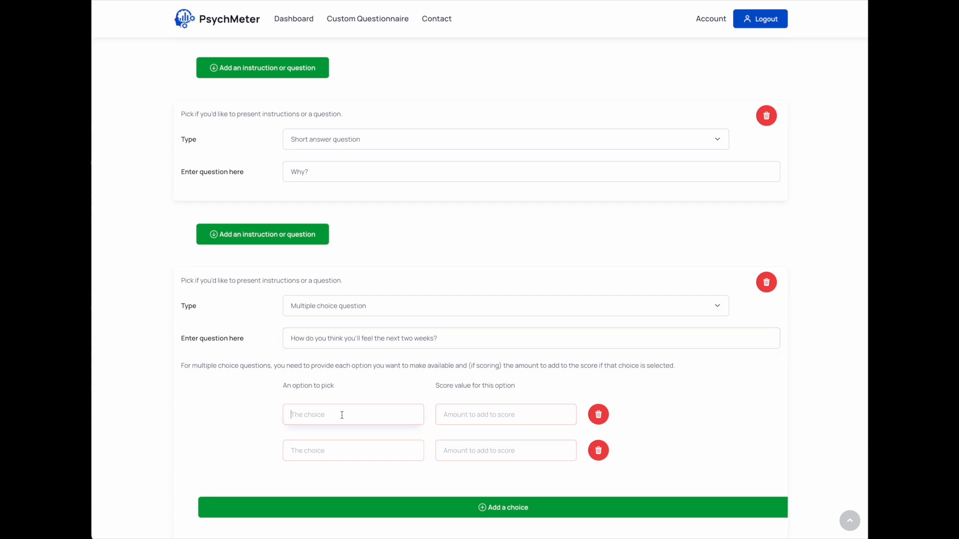
scroll(343, 417, "up", 3)
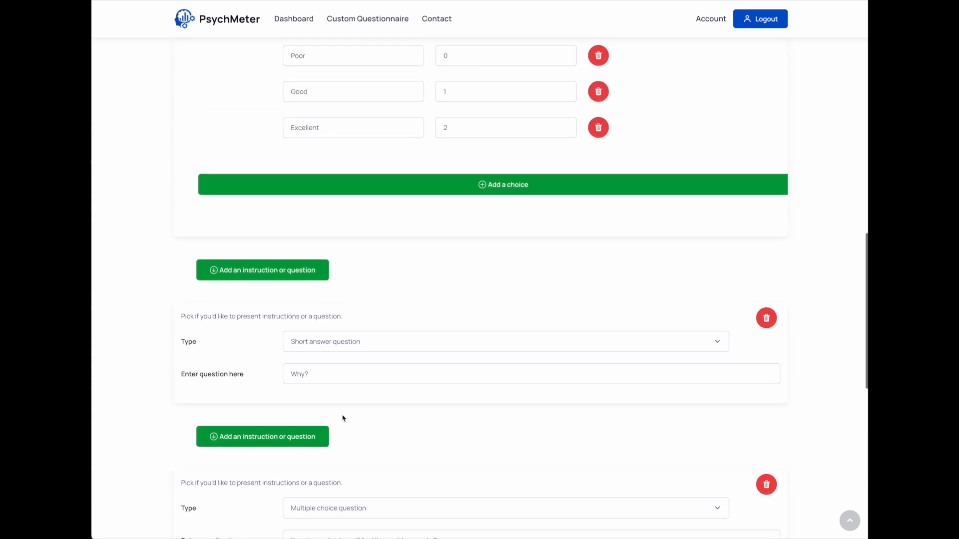
scroll(343, 418, "down", 4)
type("Poor")
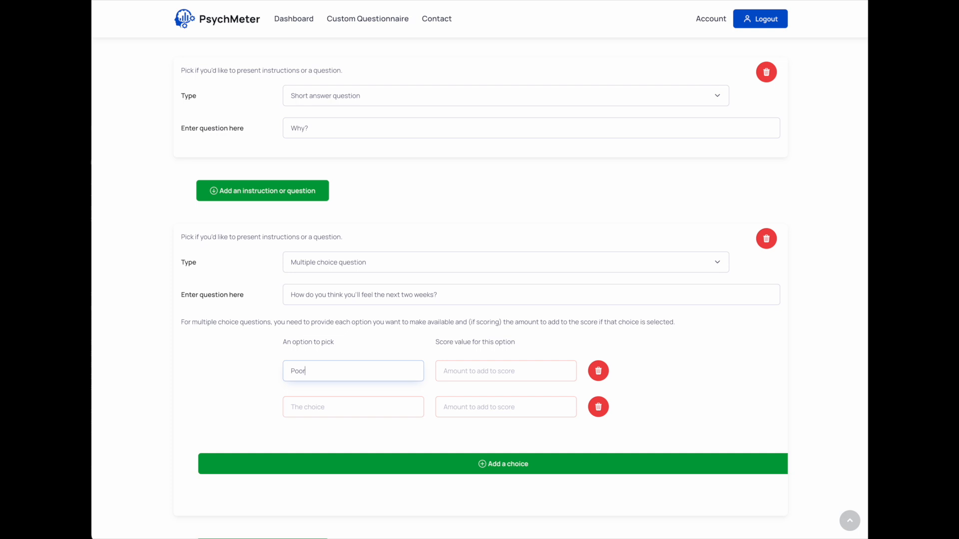
left_click(349, 397)
type("Good")
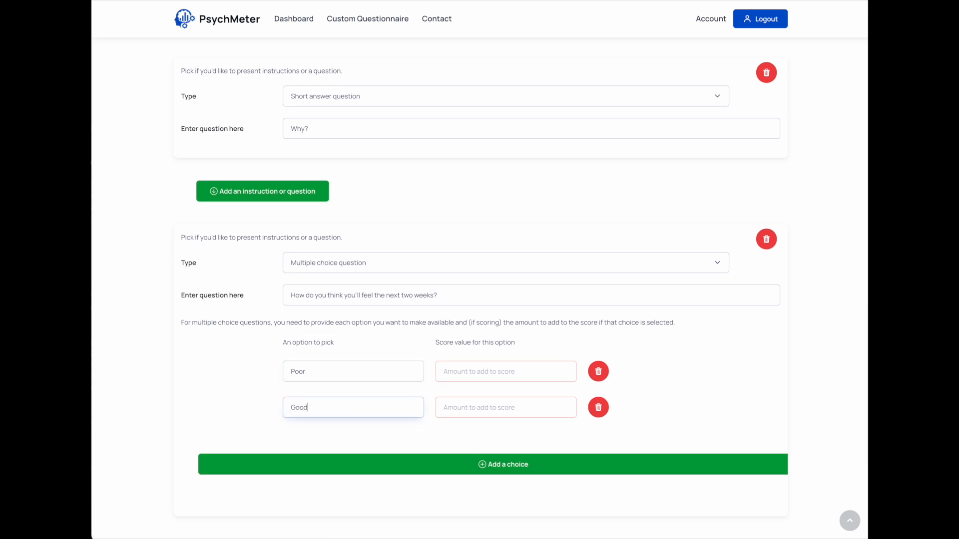
scroll(350, 397, "up", 4)
scroll(351, 398, "down", 2)
scroll(351, 397, "down", 2)
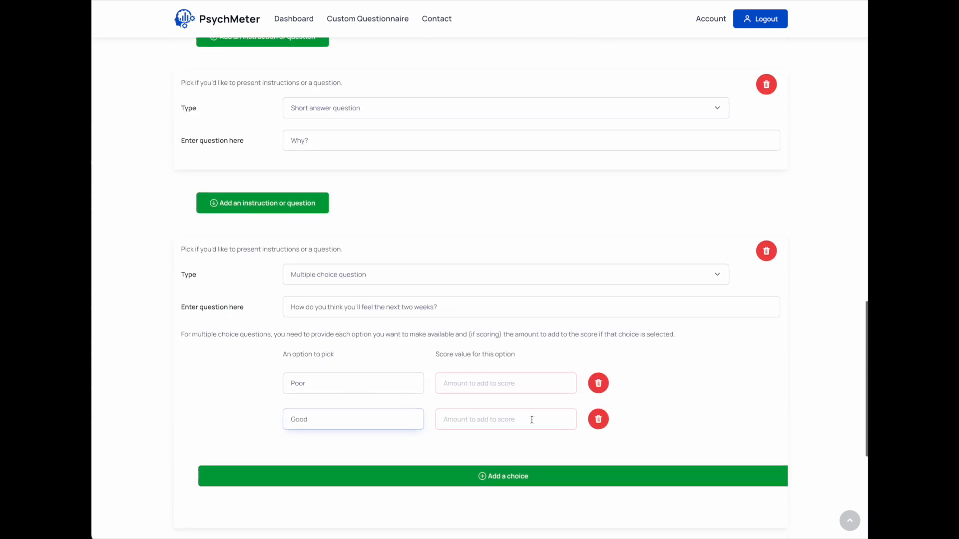
left_click(462, 477)
left_click(358, 455)
type("Excell")
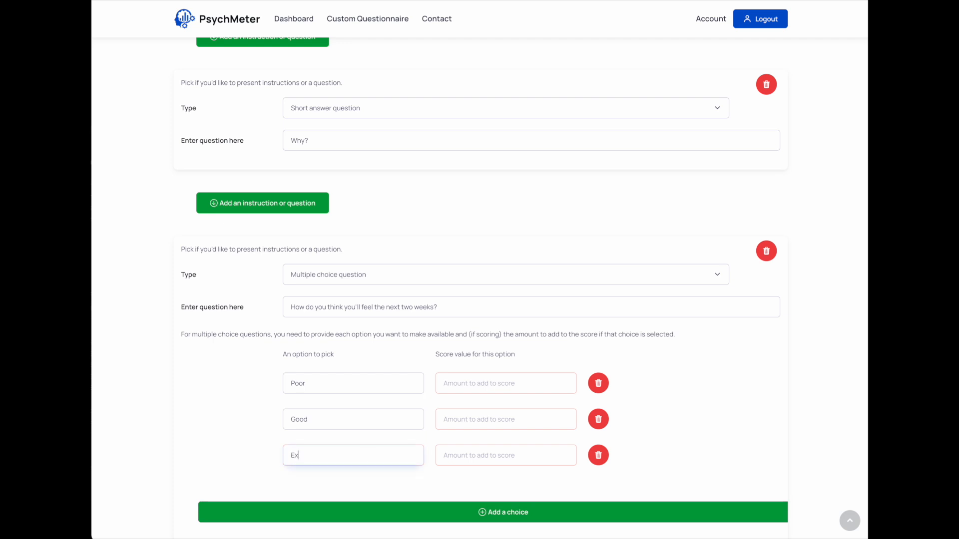
Score the second multiple choice question's answers with 0 for Poor, 1 for Good and 2 for Excellent
left_click(476, 384)
type("0")
left_click(466, 419)
type("1")
left_click(456, 455)
type("2")
Add a long answer question at the end of the questionnaire with the text "Why?"
scroll(503, 411, "up", 3)
scroll(503, 410, "up", 3)
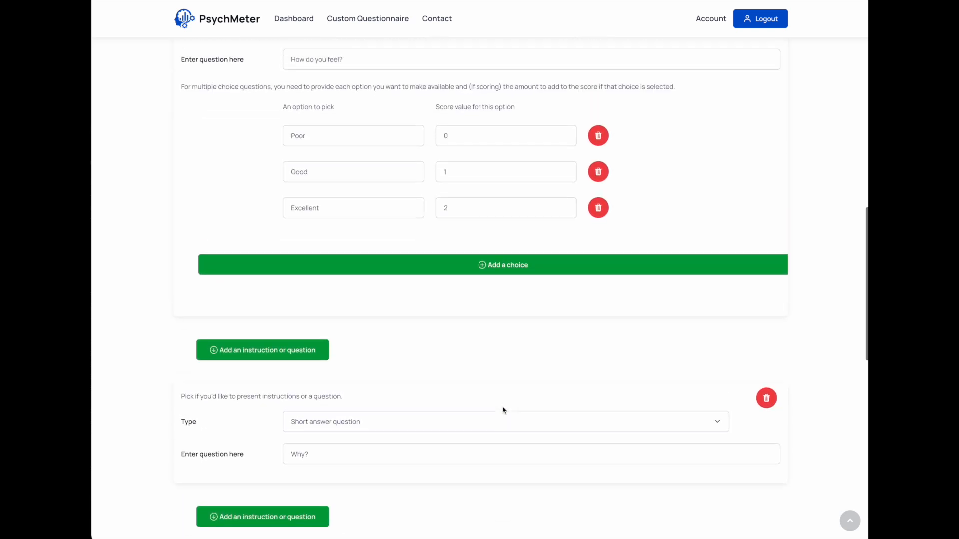
scroll(503, 409, "down", 10)
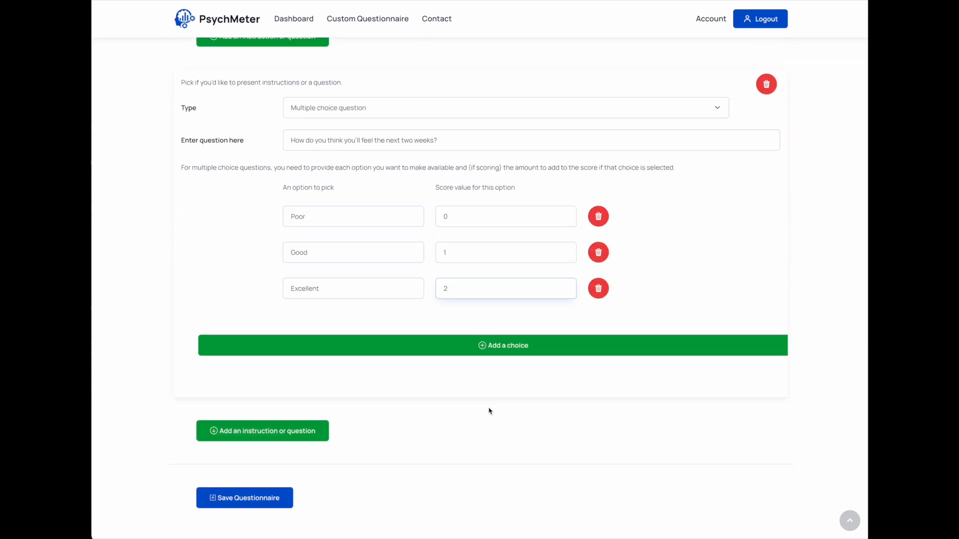
left_click(287, 435)
scroll(380, 430, "down", 2)
left_click(351, 430)
left_click(335, 455)
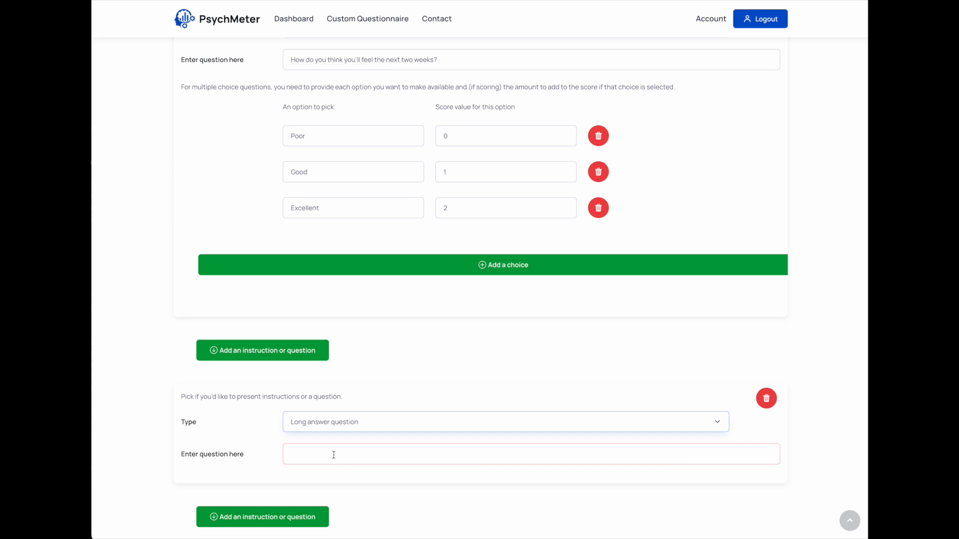
left_click(334, 455)
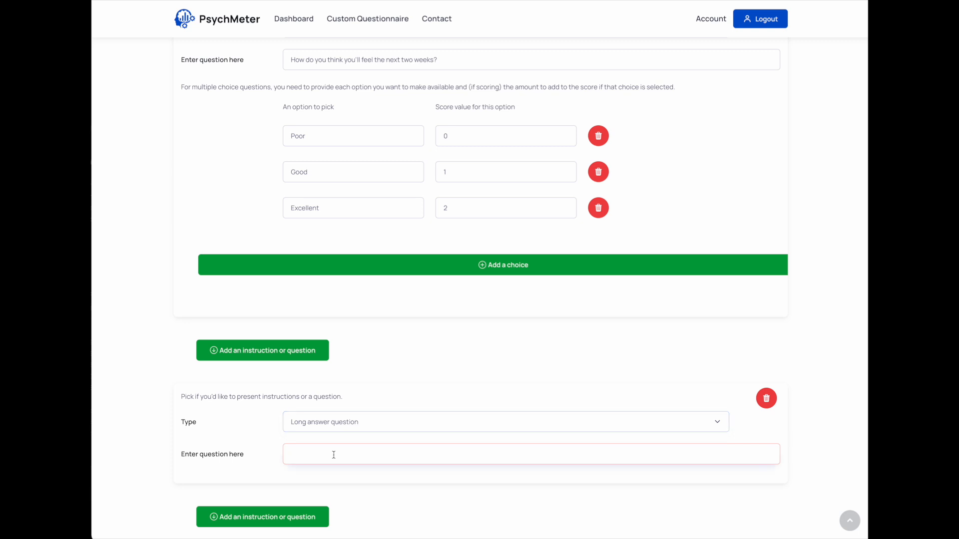
type("Wh")
Clear the long answer question's text to check the required-field validation, and re-enter "Why?"
scroll(386, 443, "down", 3)
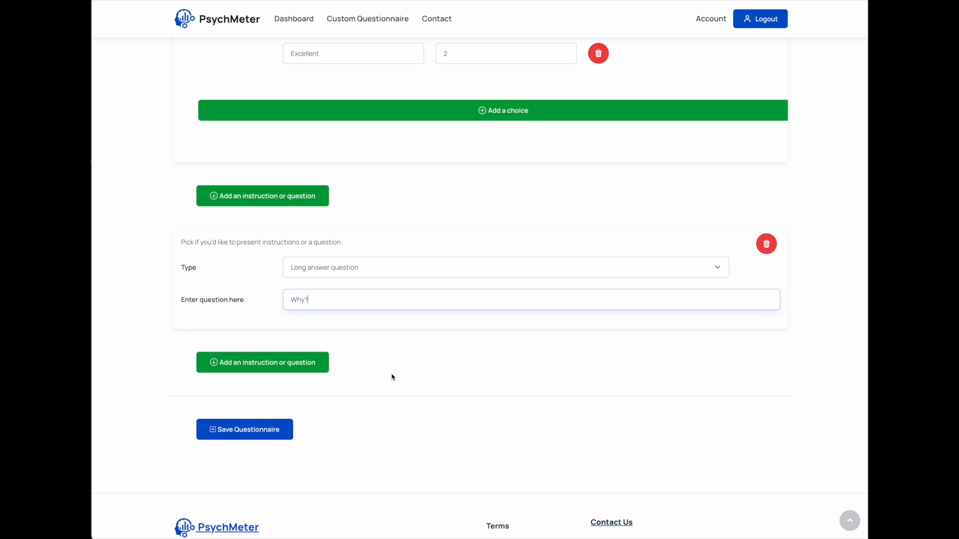
key("ctrl+a")
key("BackSpace")
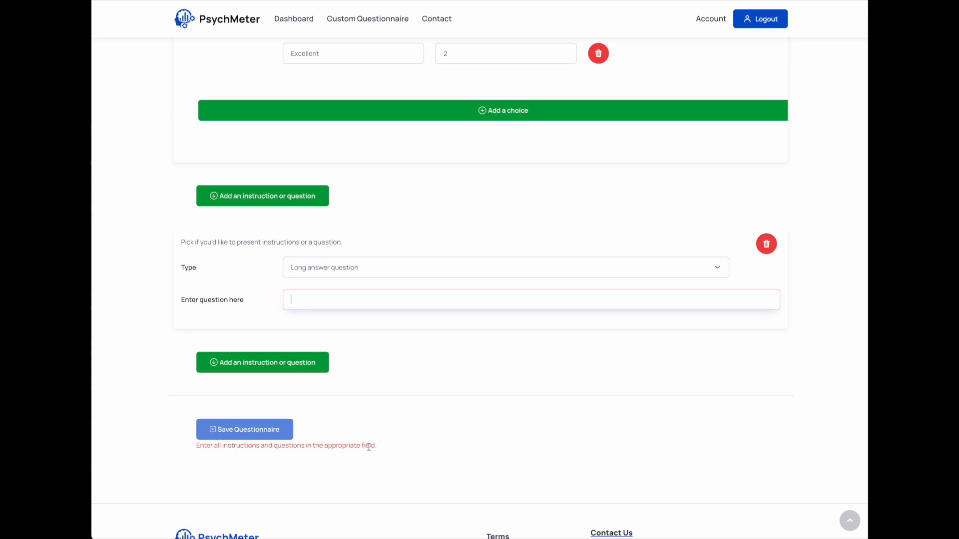
scroll(364, 450, "up", 1)
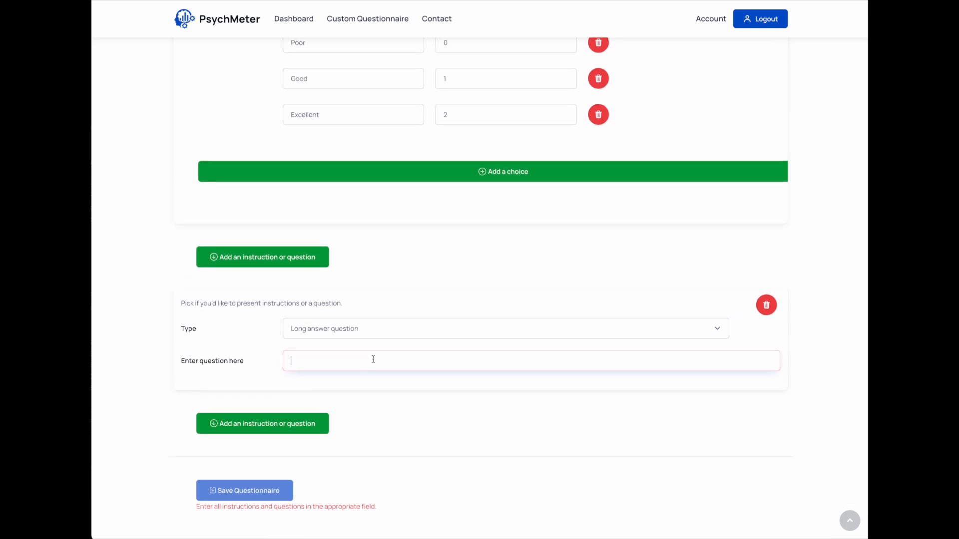
type("W")
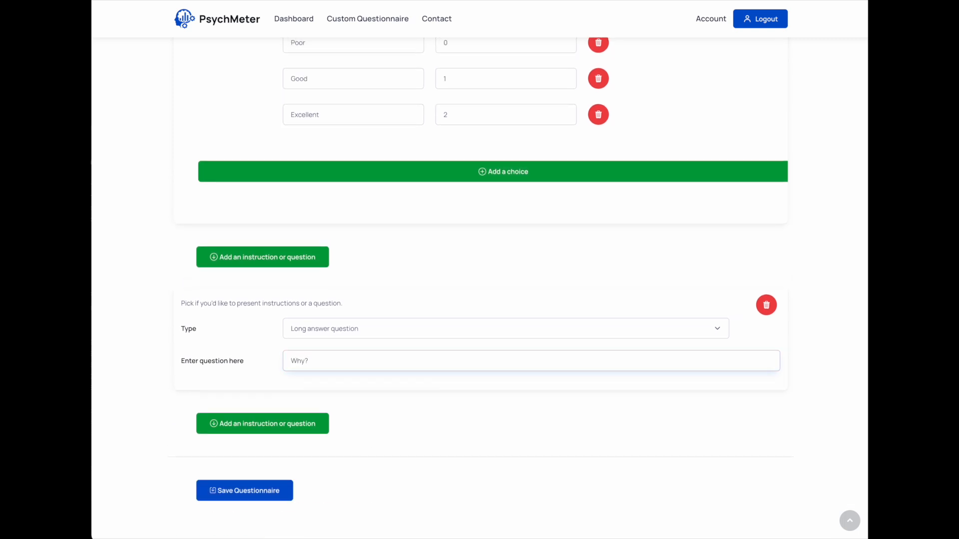
Look over the finished questions and save the questionnaire
scroll(411, 340, "up", 3)
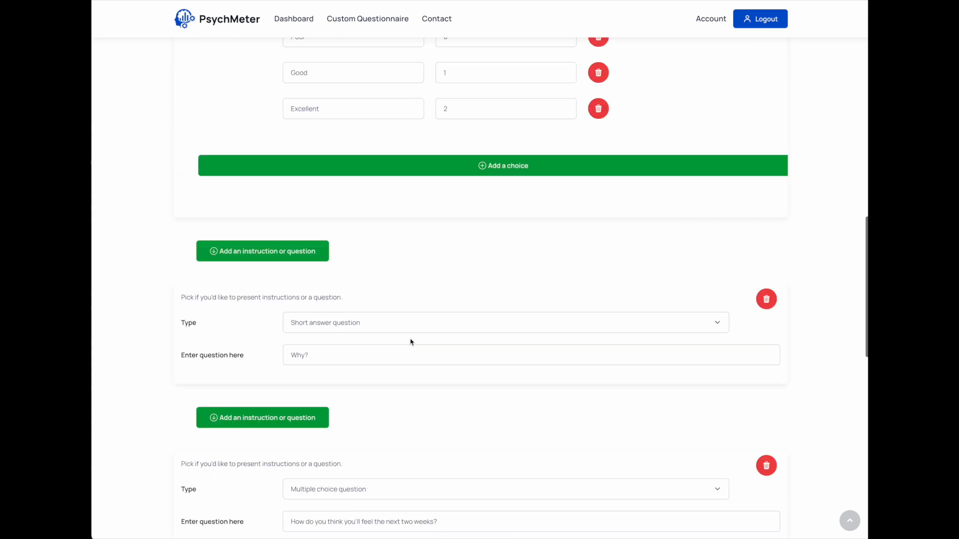
scroll(411, 339, "up", 2)
scroll(411, 342, "down", 3)
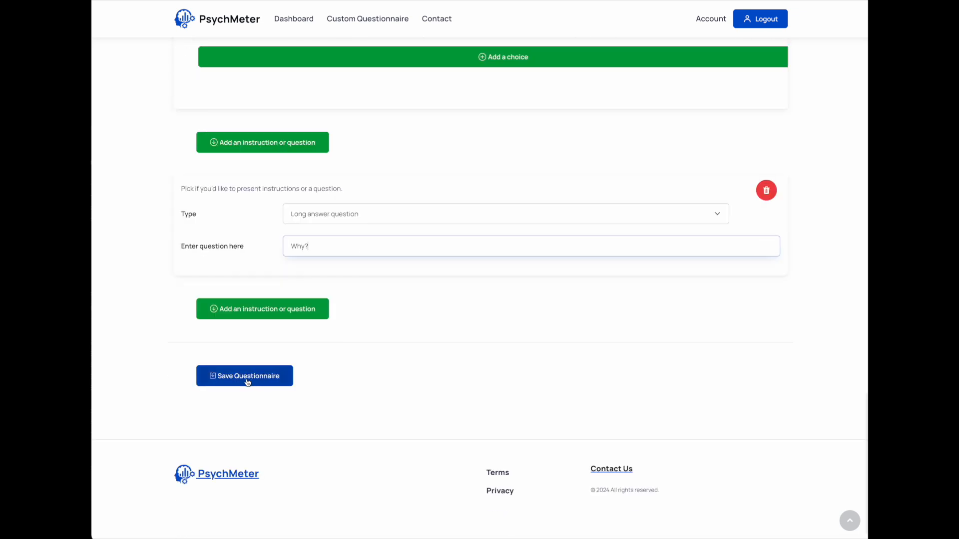
left_click(251, 380)
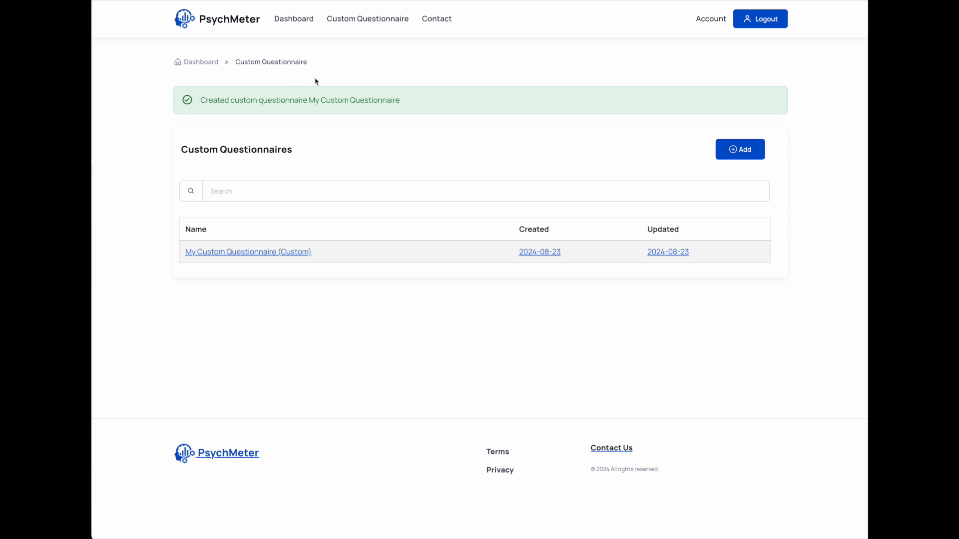
Open My Custom Questionnaire for filling in with a client and select the second existing client/patient ID
left_click(247, 253)
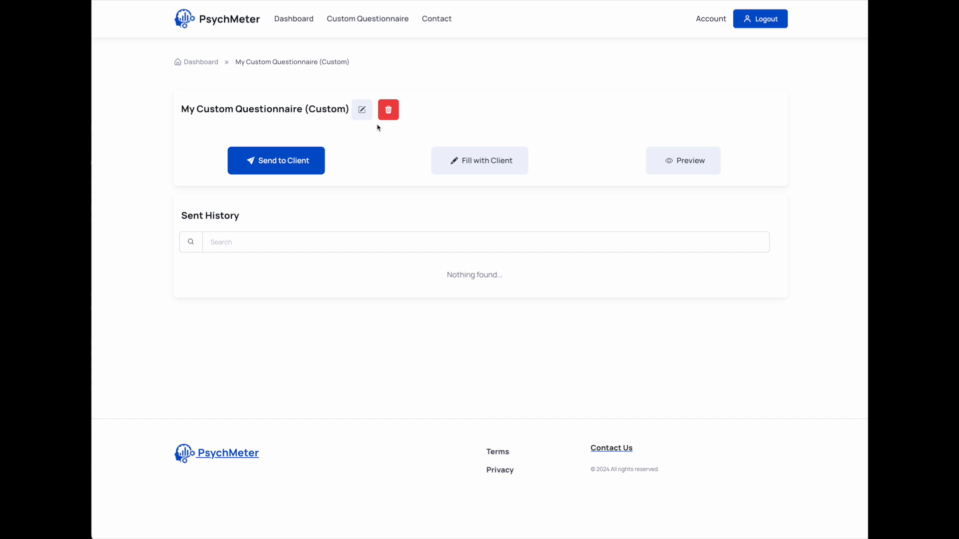
left_click(478, 165)
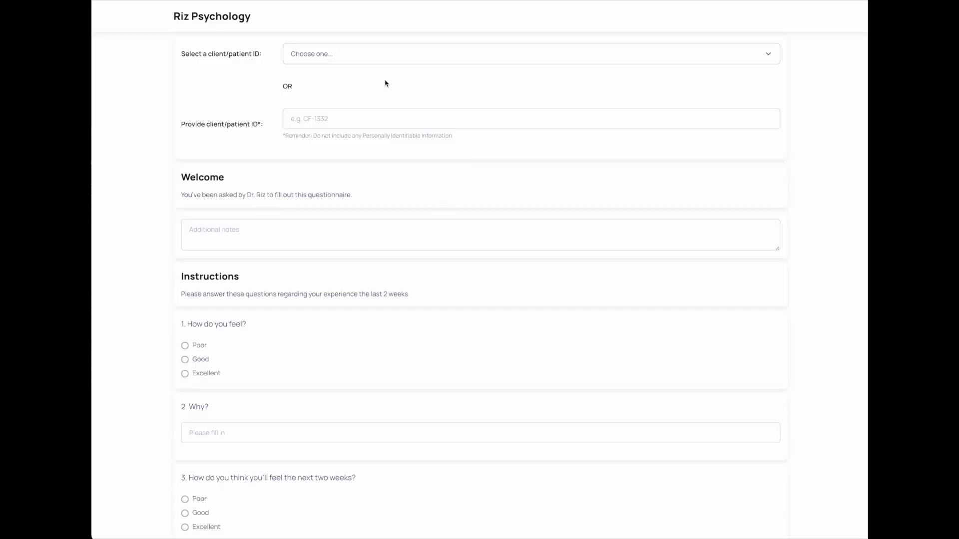
left_click(387, 59)
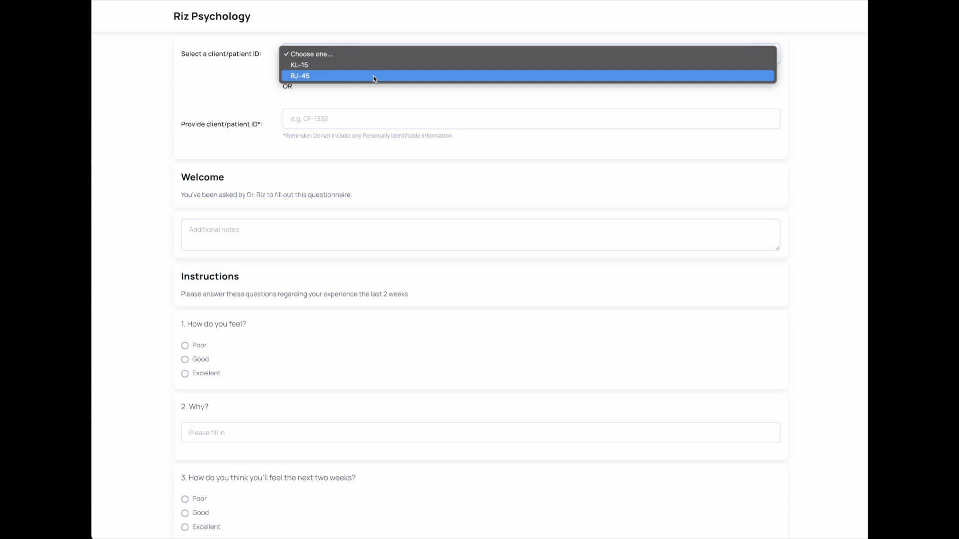
left_click(373, 76)
Answer the first question with Good and give "I'm making a video" as the reason in question 2
scroll(367, 133, "down", 3)
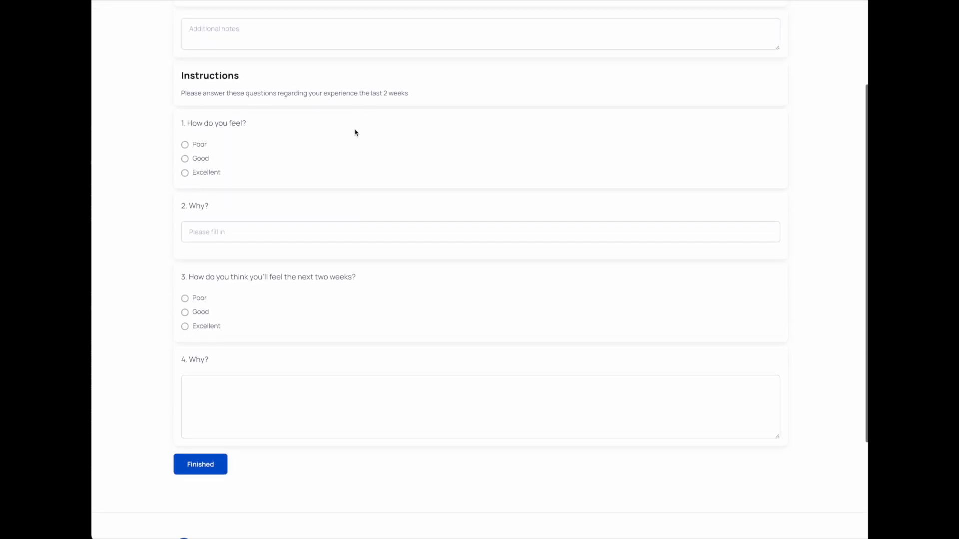
left_click(185, 146)
left_click(216, 222)
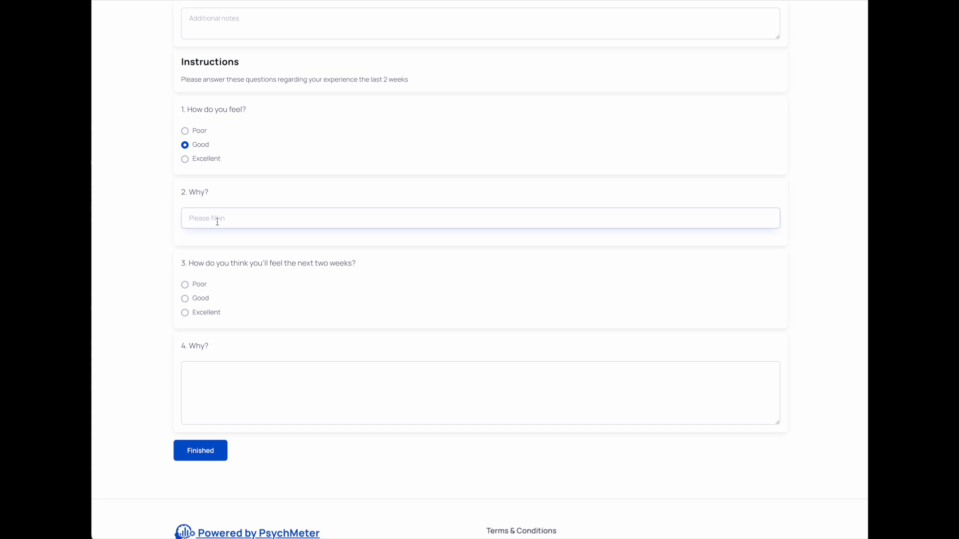
type("I'm making a video")
Answer question 3 with Excellent, enter "The video will be done." for question 4, and submit the questionnaire
left_click(186, 313)
left_click(232, 397)
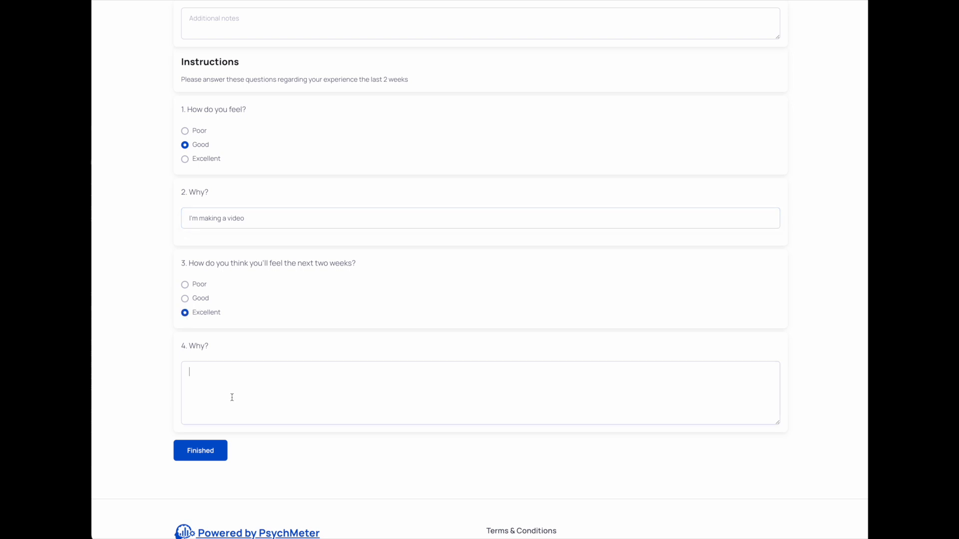
type("The")
type("do")
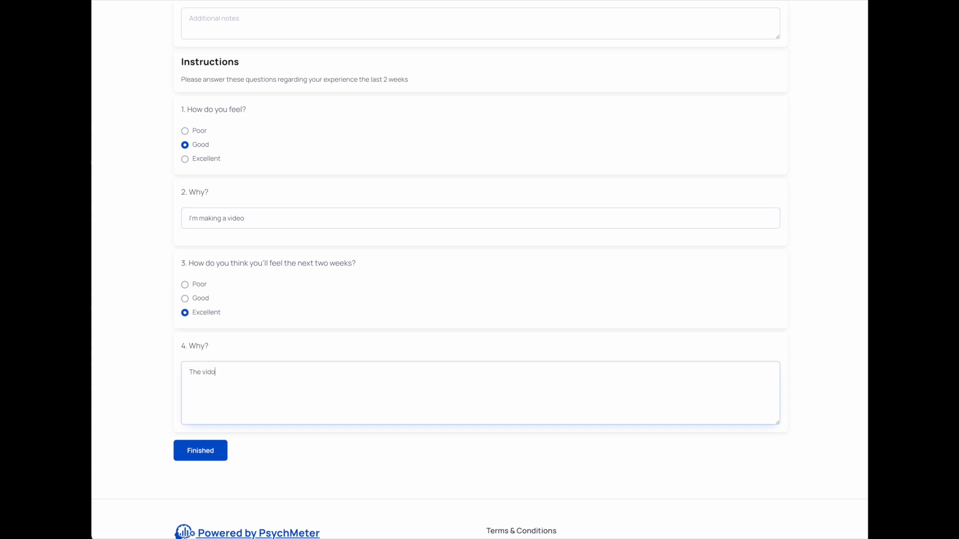
key("BackSpace")
type("eo will be on")
key("BackSpace")
type("don")
left_click(207, 452)
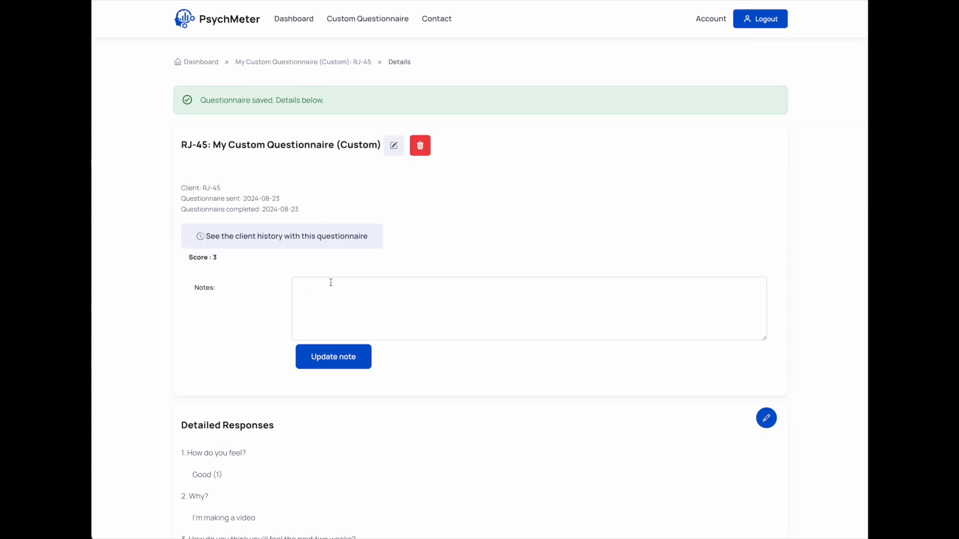
Examine the client's detailed responses, the points for each scored answer and the total score
scroll(331, 282, "down", 5)
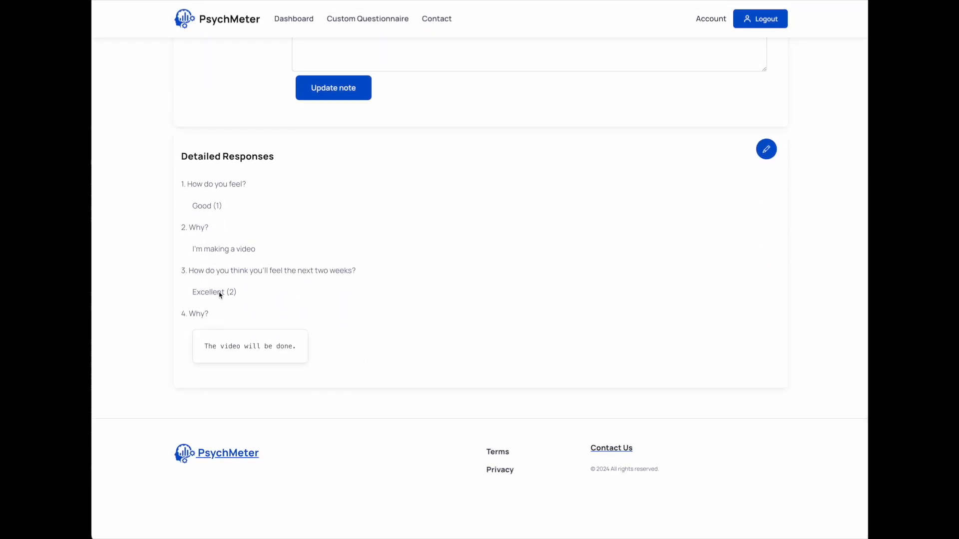
left_click_drag(218, 205, 222, 206)
left_click_drag(229, 292, 235, 292)
scroll(261, 283, "up", 1)
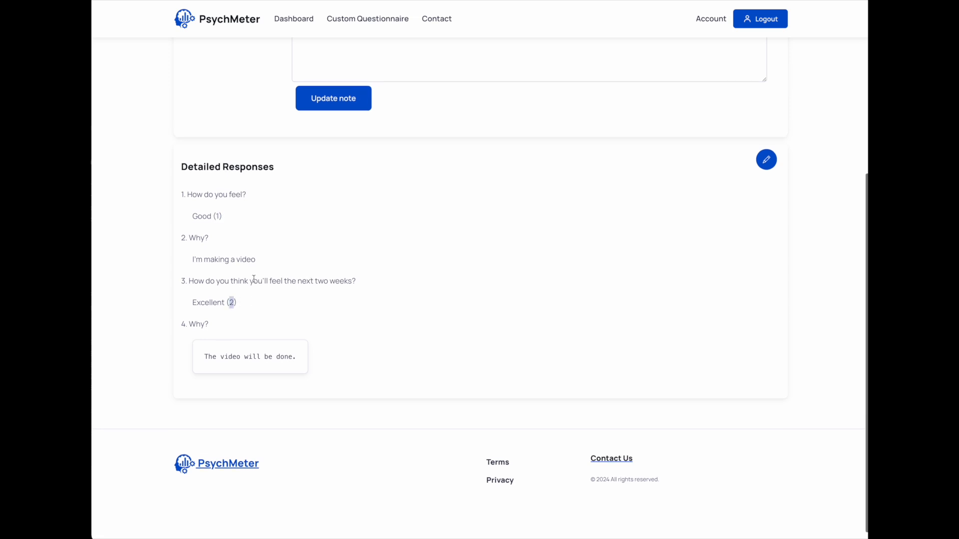
triple_click(238, 256)
double_click(248, 356)
scroll(270, 299, "up", 4)
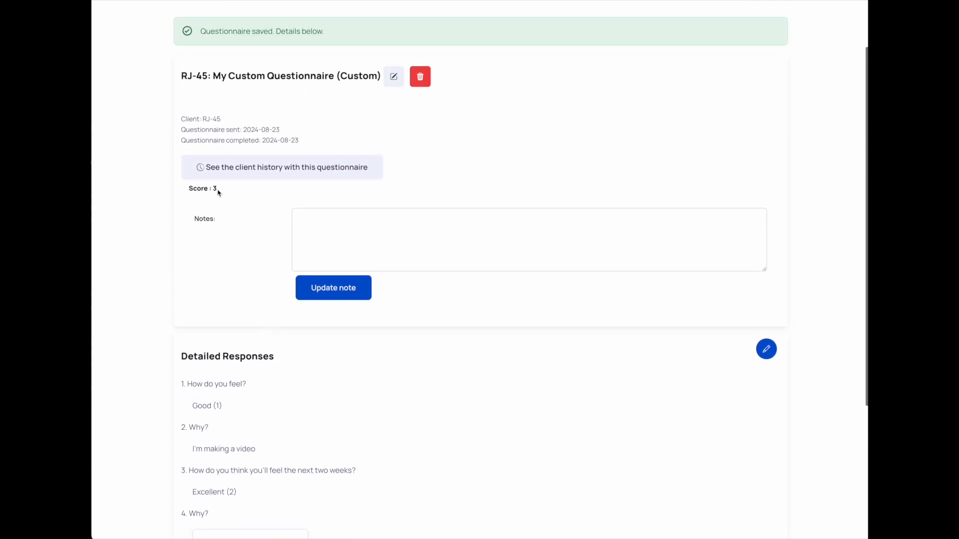
left_click_drag(220, 189, 186, 192)
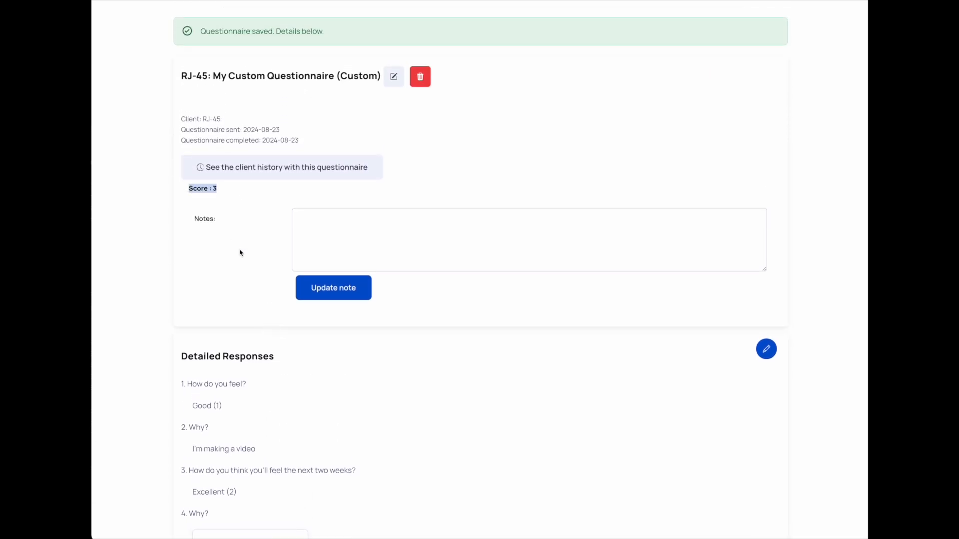
Open the client's history with this questionnaire and examine the score chart and the history table
left_click(263, 176)
mouse_move(192, 267)
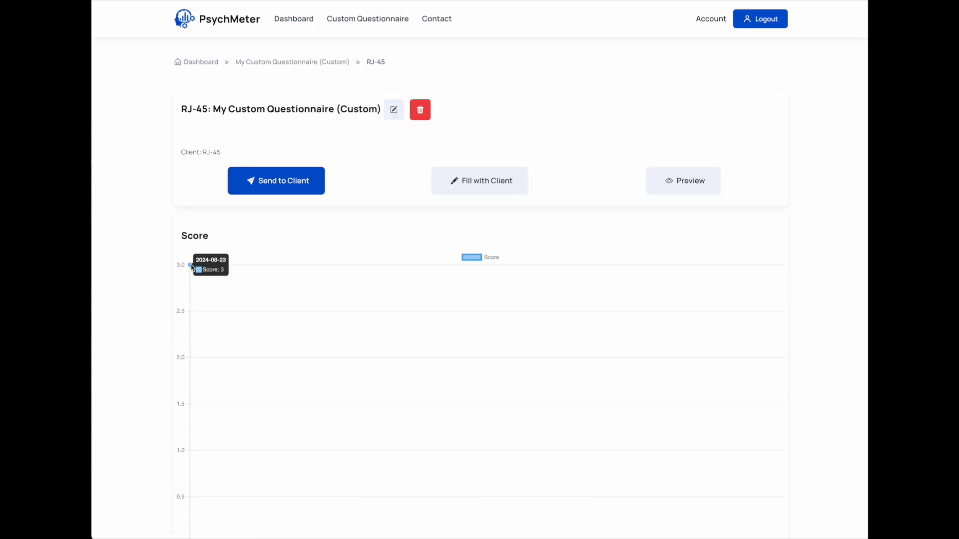
scroll(343, 353, "down", 6)
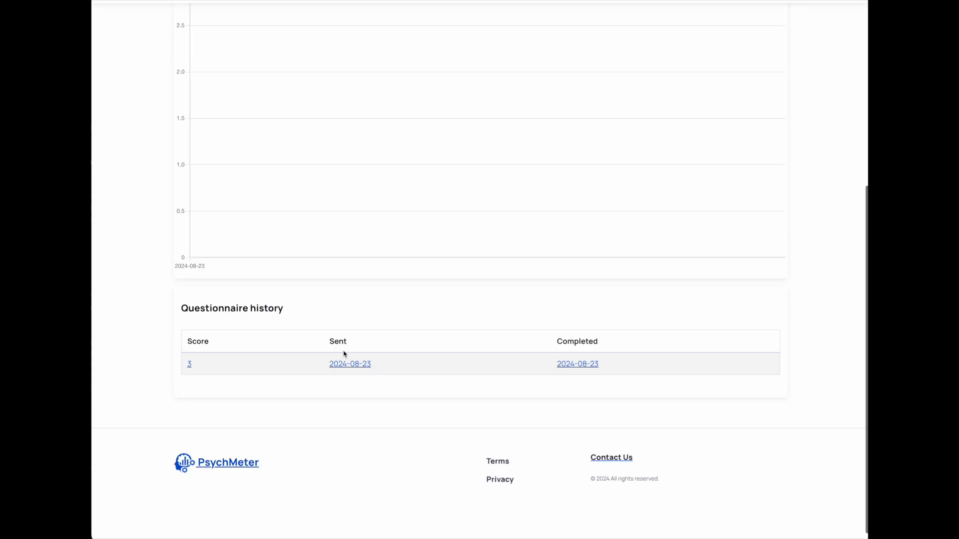
scroll(344, 354, "up", 6)
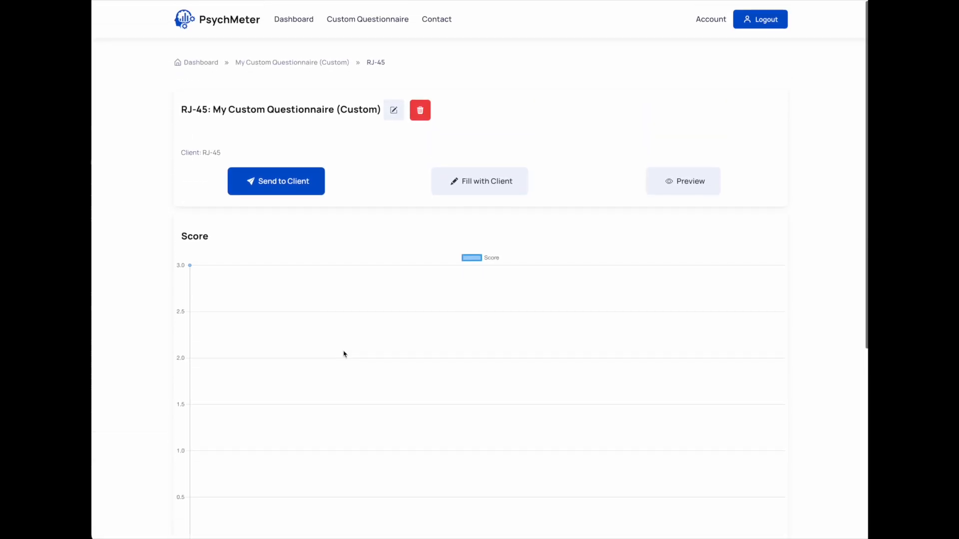